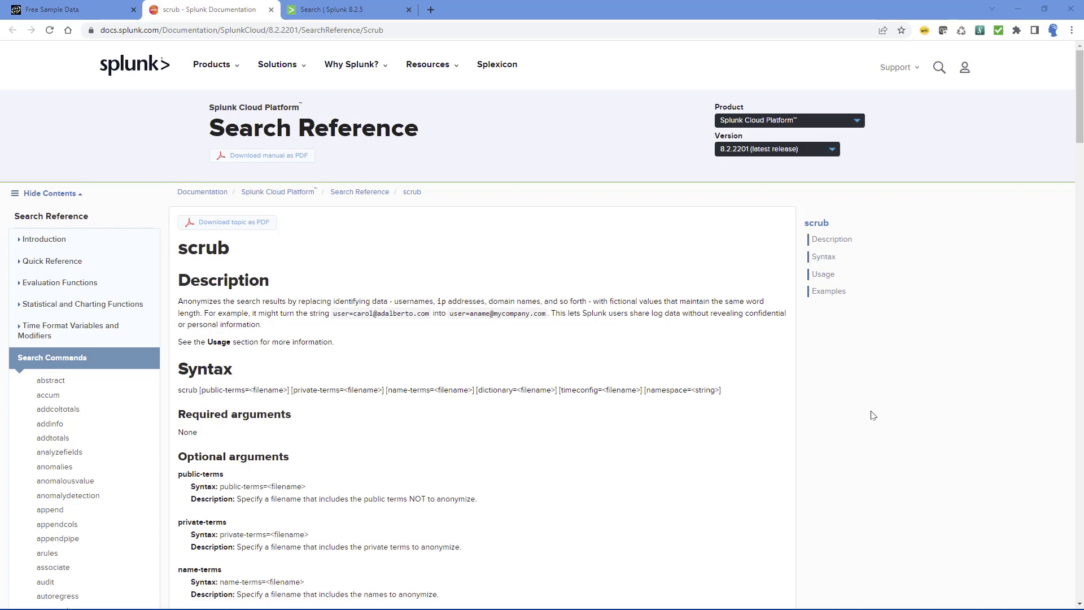
# Review the scrub command's name, syntax line and public-terms argument on the Splunk documentation page.
pyautogui.doubleClick(212, 238)
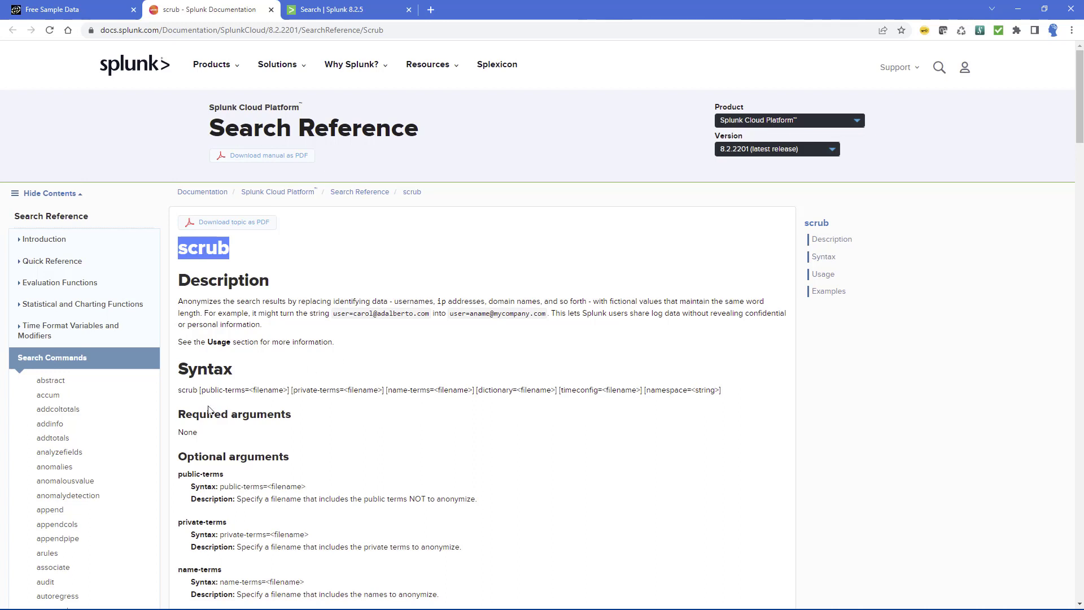
pyautogui.moveTo(199, 390); pyautogui.dragTo(249, 389)
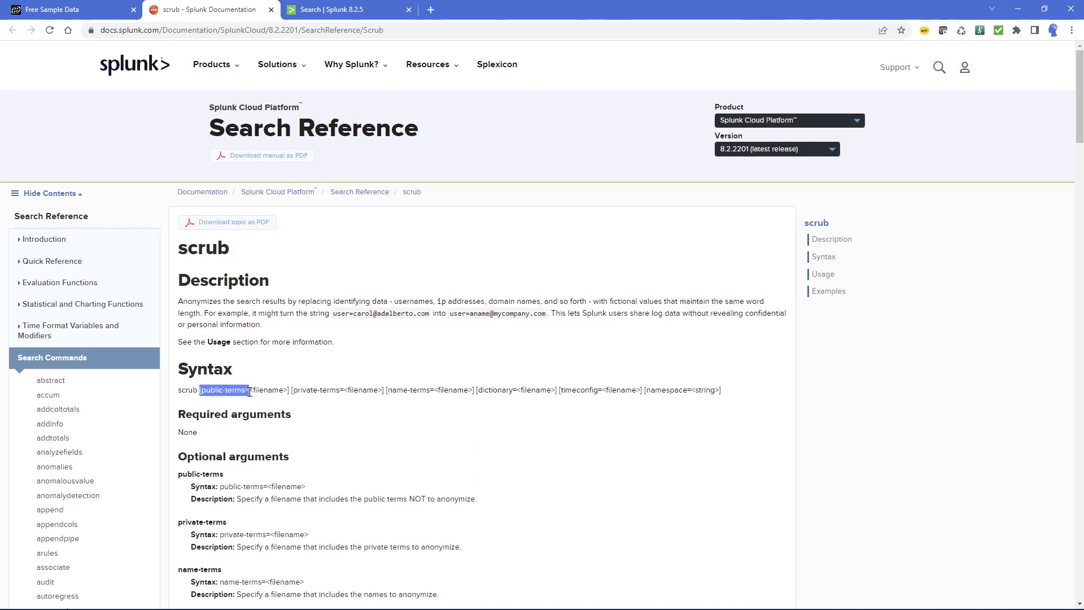
pyautogui.click(222, 388)
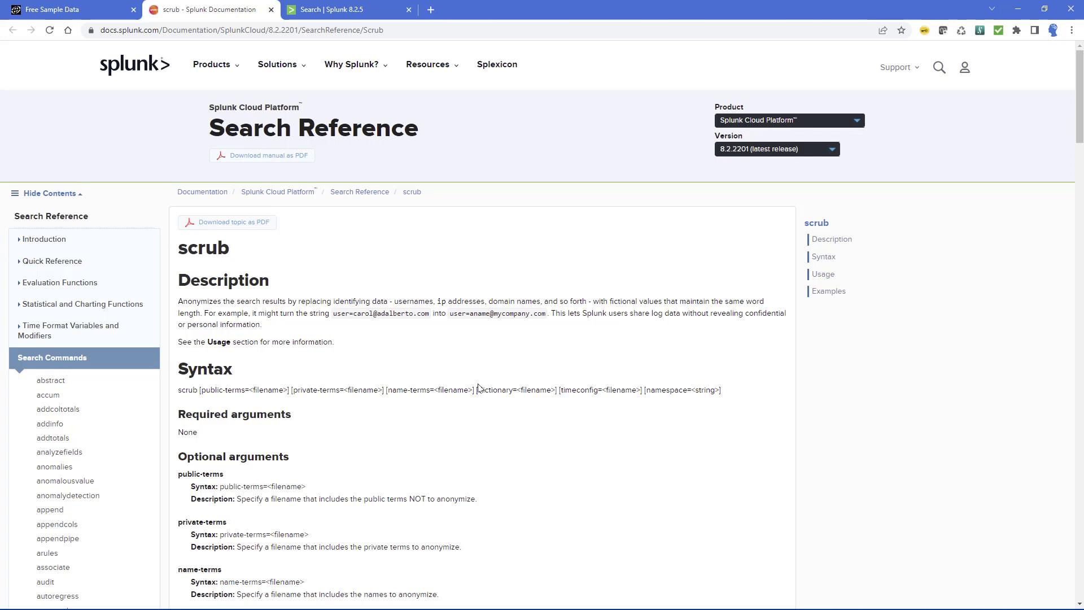
pyautogui.doubleClick(181, 390)
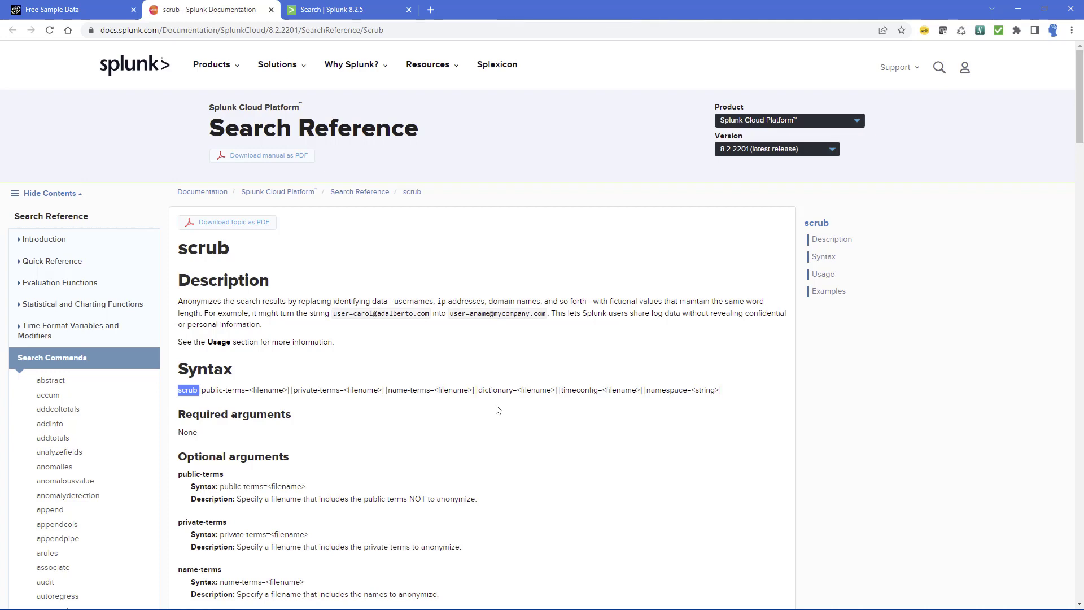
# View the Free Sample Data page and its web address, and rerun the index=main search over all time in Splunk.
pyautogui.click(82, 13)
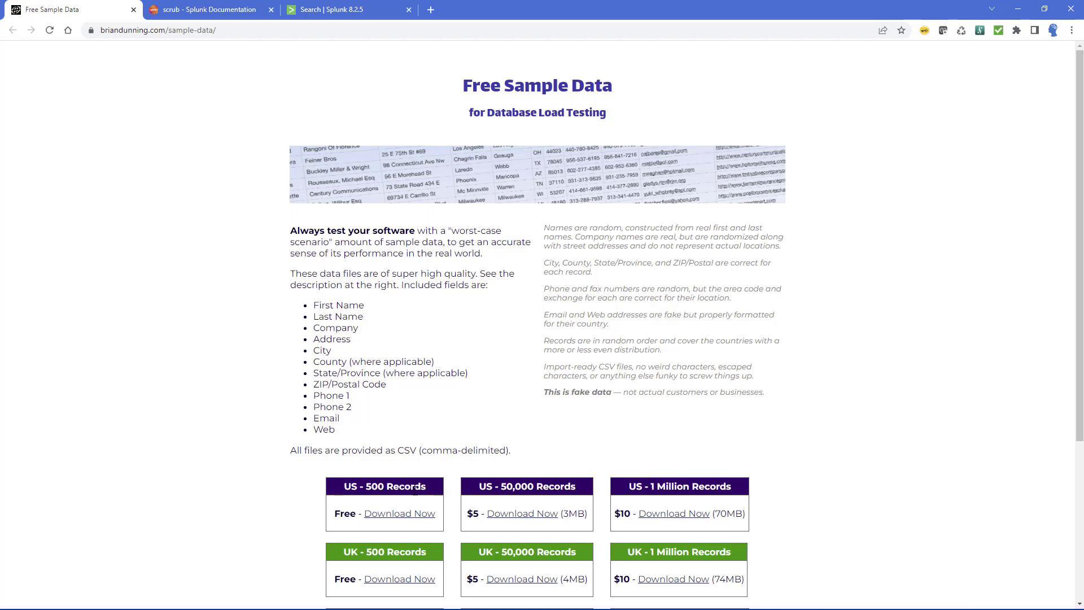
pyautogui.click(271, 34)
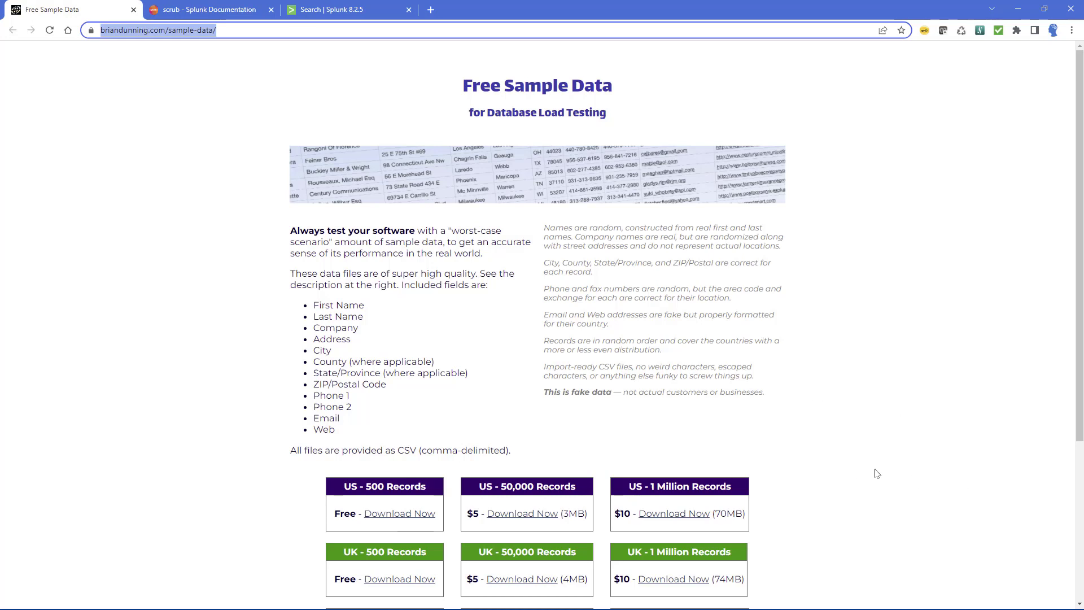
pyautogui.click(352, 10)
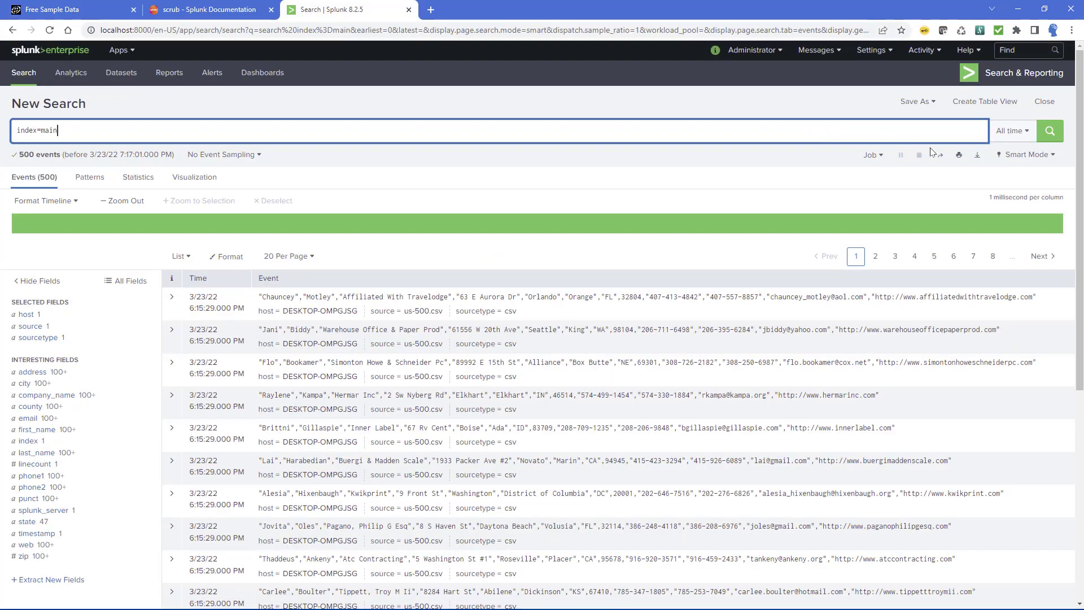
pyautogui.click(1050, 131)
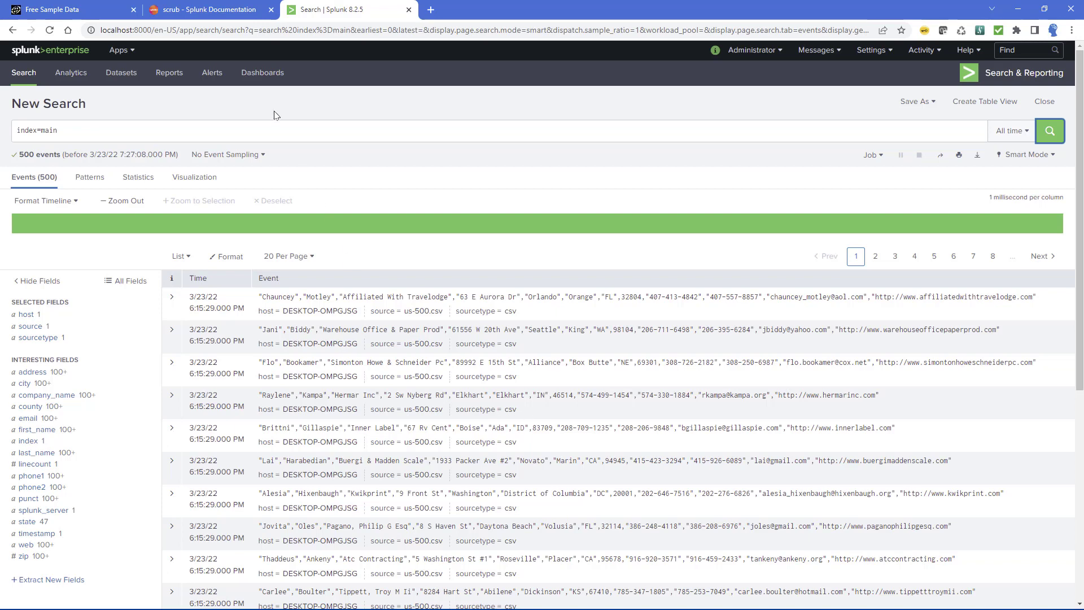
# Switch to File Explorer and open the etc\anonymizer folder inside the Splunk program directory.
pyautogui.click(170, 10)
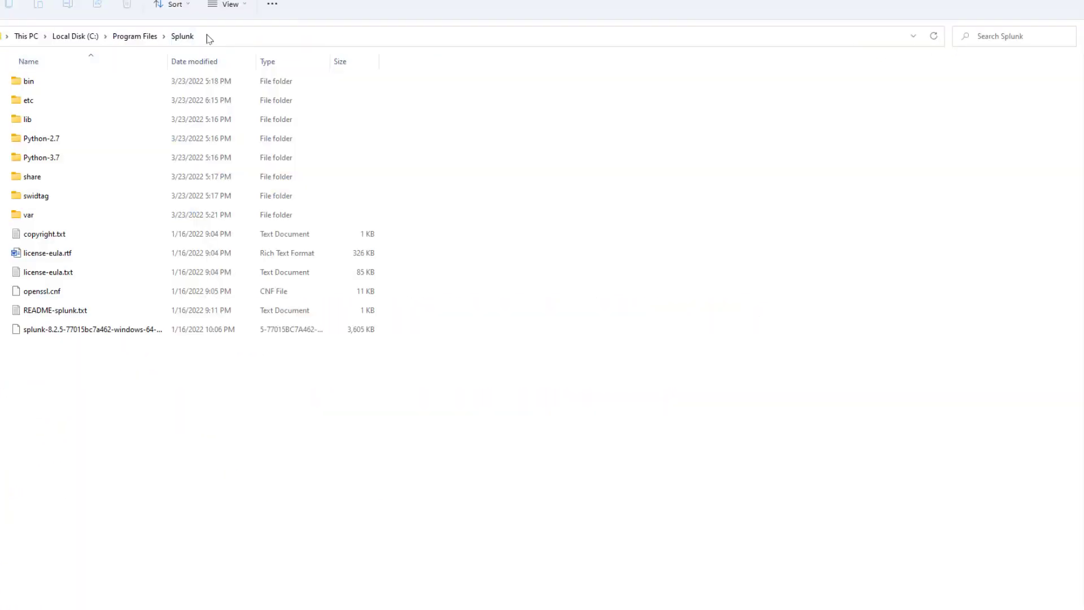
pyautogui.doubleClick(50, 100)
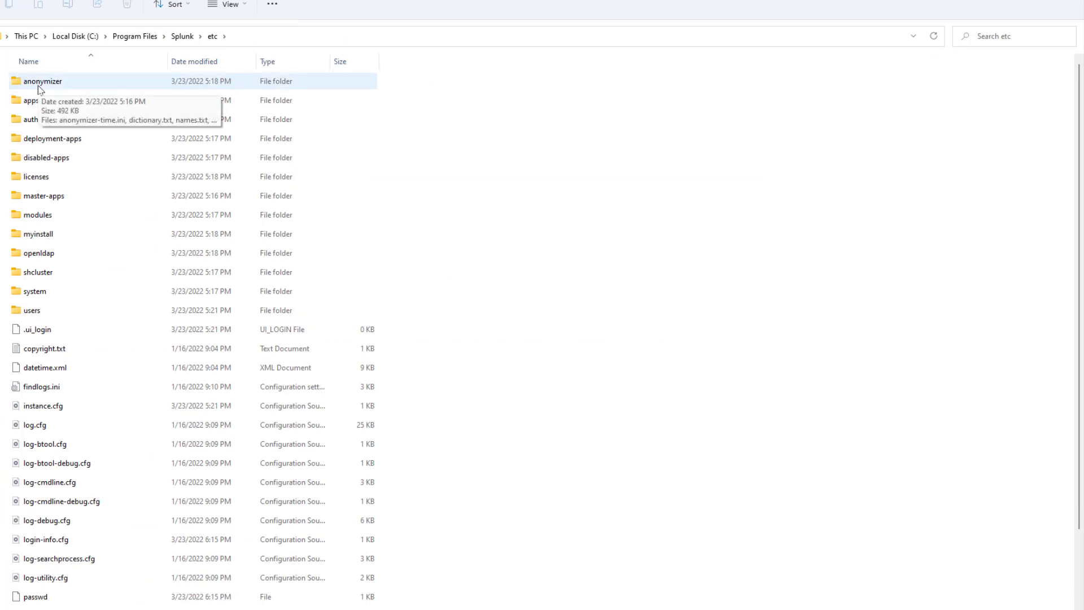
pyautogui.doubleClick(40, 89)
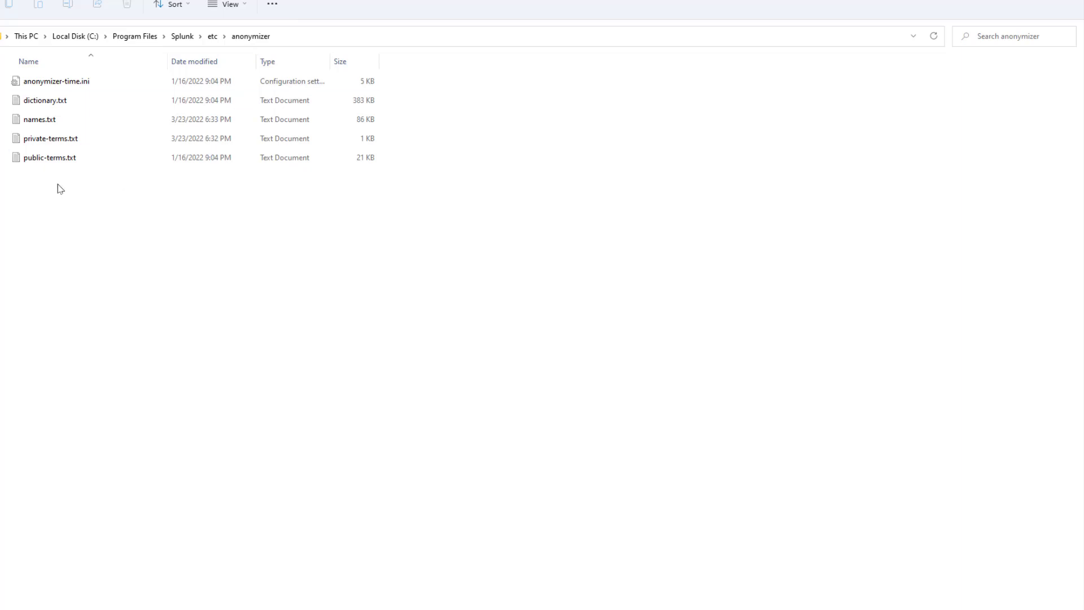
# Go through the anonymizer folder's files: dictionary.txt, names.txt, private-terms.txt, public-terms.txt and anonymizer-time.ini.
pyautogui.moveTo(58, 187); pyautogui.dragTo(23, 67)
pyautogui.click(94, 206)
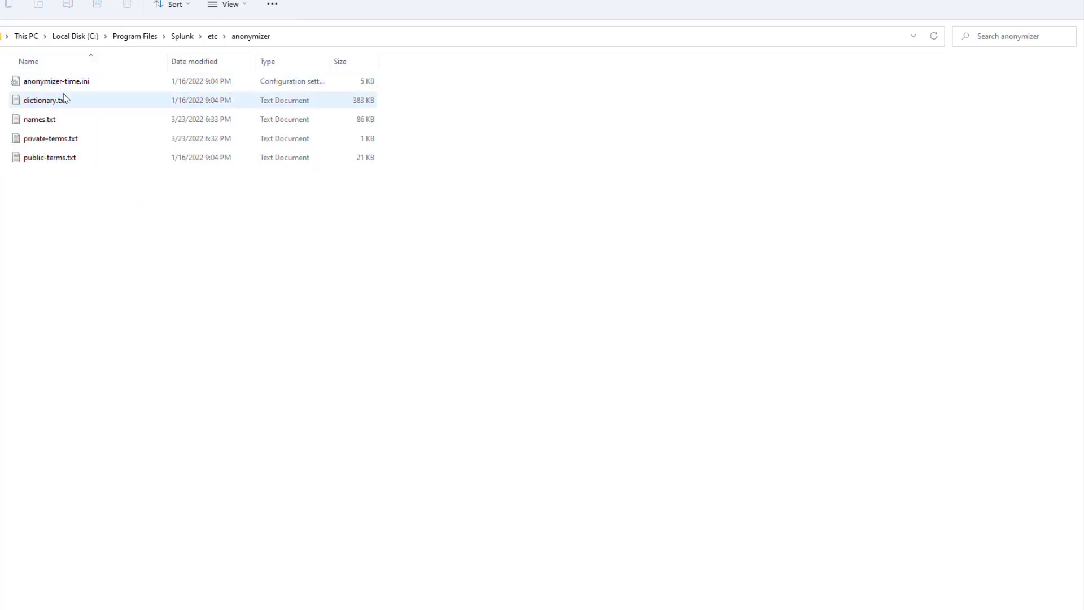
pyautogui.click(52, 102)
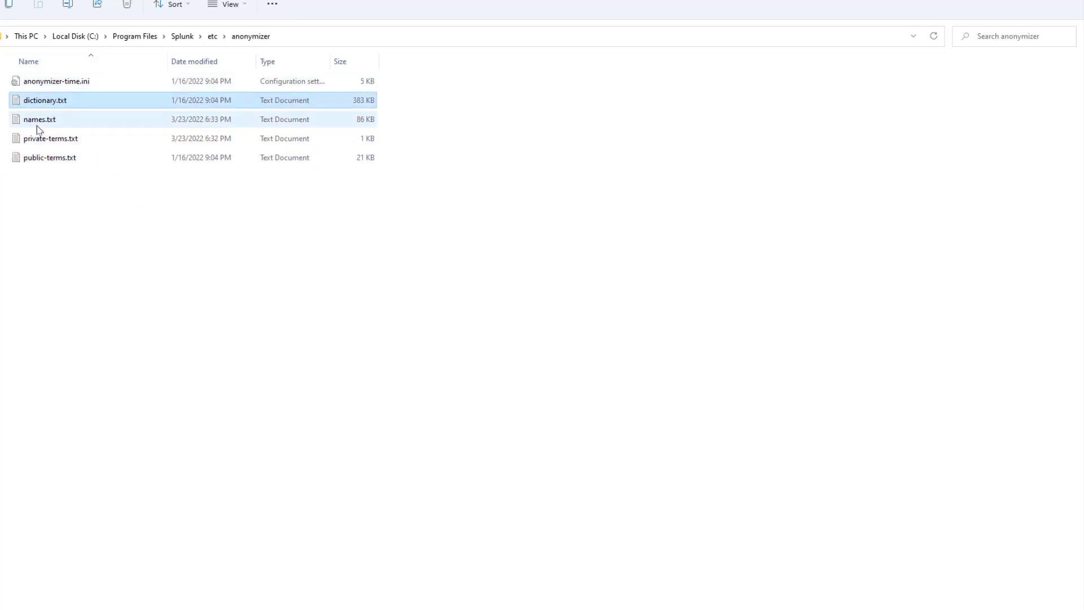
pyautogui.click(40, 127)
pyautogui.click(41, 144)
pyautogui.click(49, 158)
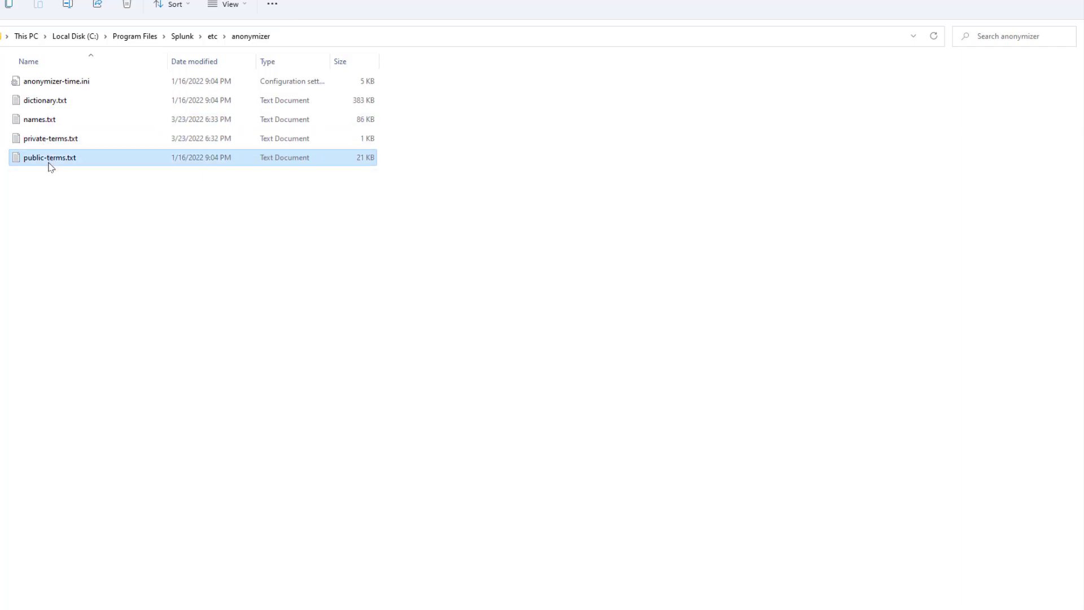
pyautogui.click(56, 87)
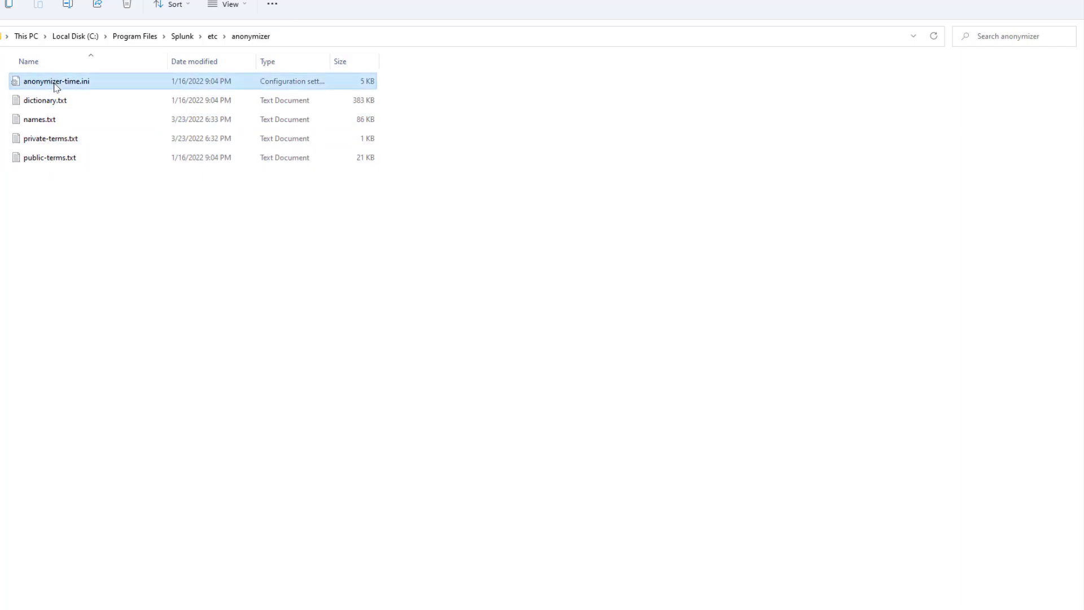
pyautogui.moveTo(66, 207); pyautogui.dragTo(31, 75)
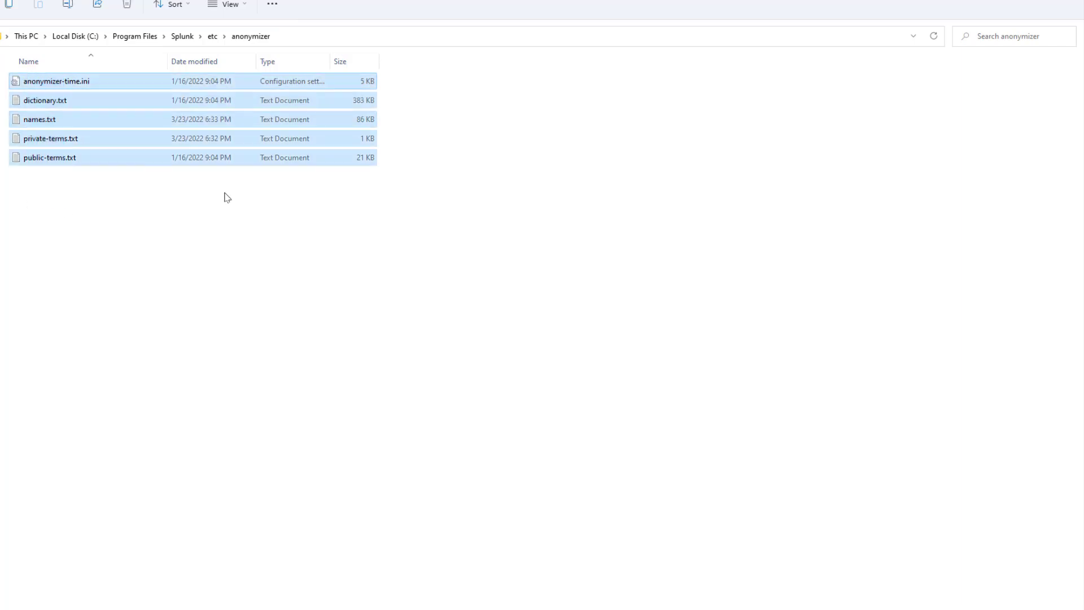
pyautogui.click(118, 208)
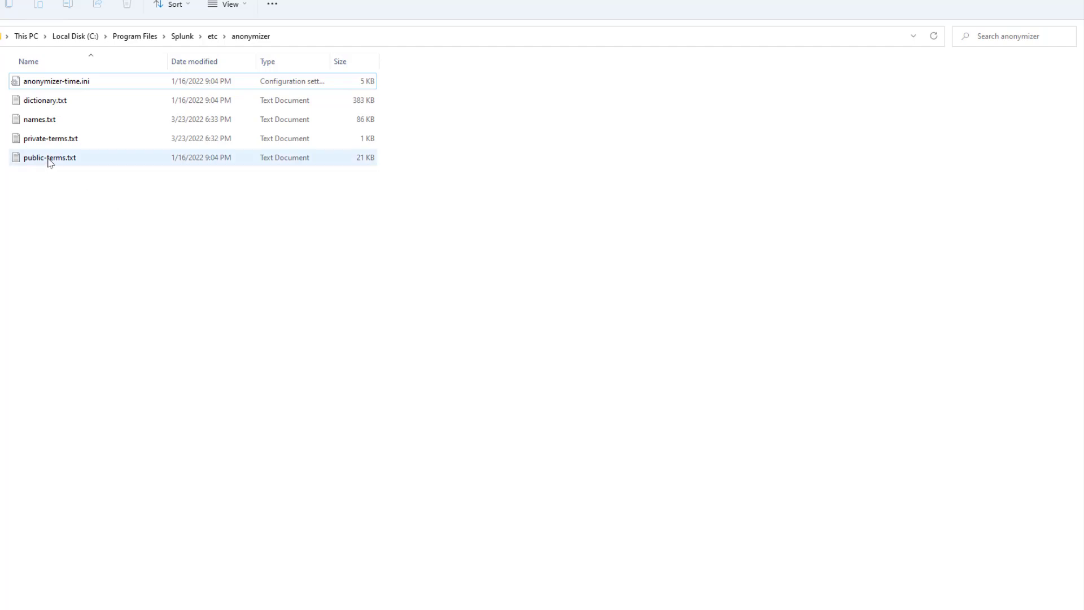
# Open names.txt in Notepad and look through its list of replacement names.
pyautogui.click(41, 124)
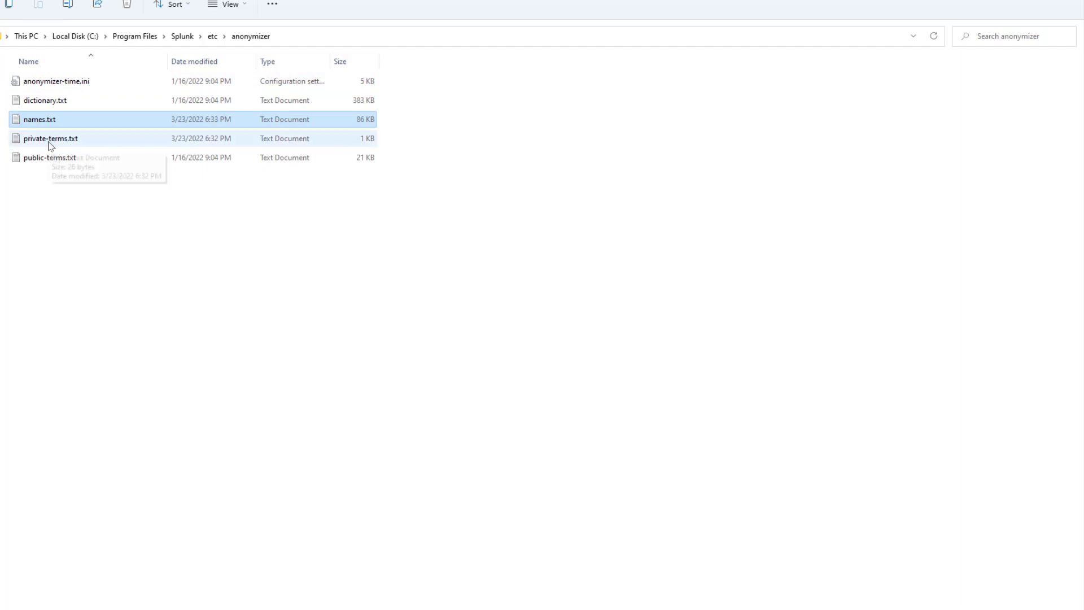
pyautogui.click(50, 146)
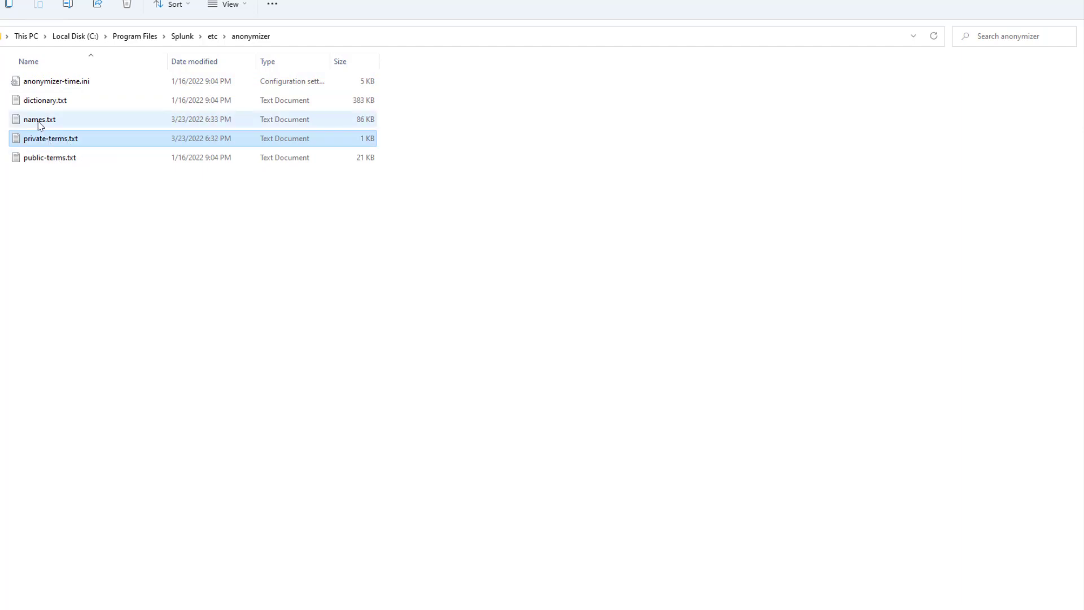
pyautogui.click(41, 123)
pyautogui.click(47, 137)
pyautogui.click(39, 124)
pyautogui.rightClick(39, 124)
pyautogui.click(77, 164)
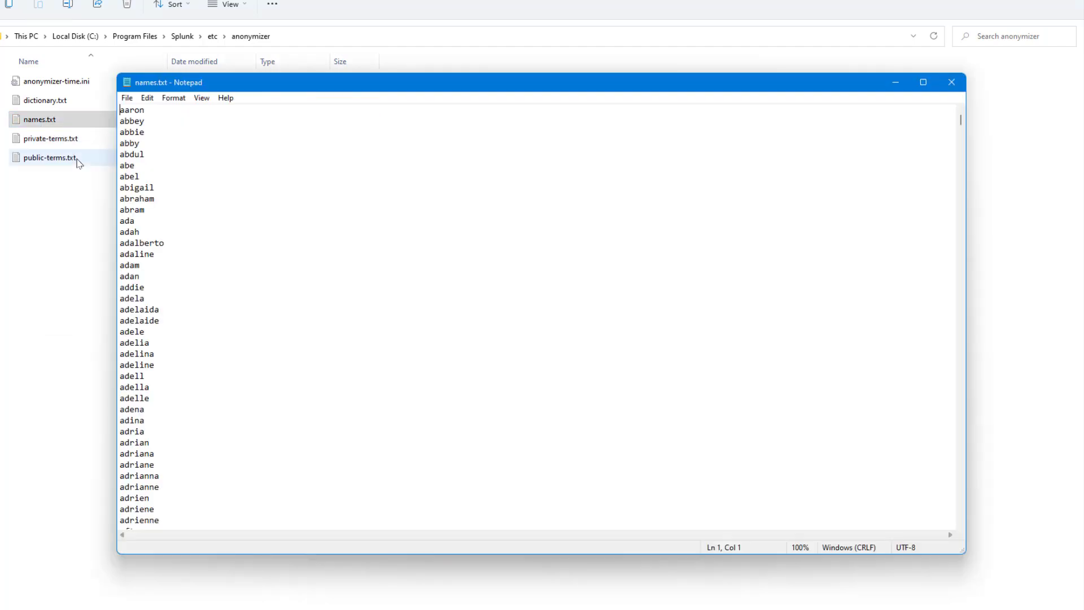
pyautogui.scroll(-15, 197, 347)
pyautogui.scroll(-20, 199, 346)
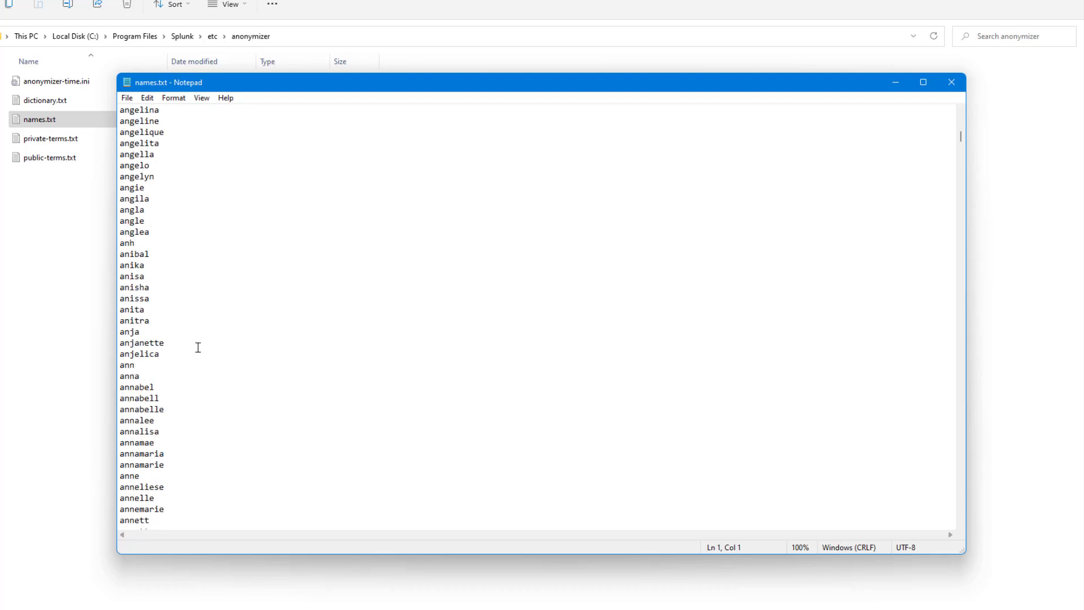
pyautogui.doubleClick(139, 152)
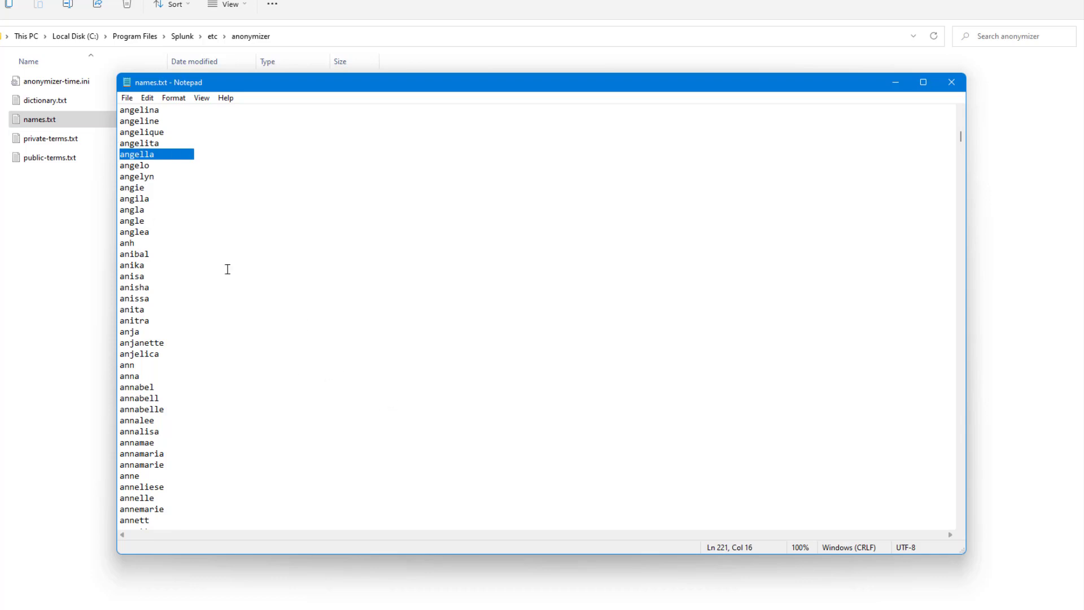
# Open private-terms.txt in Notepad and review the terms listed for anonymizing.
pyautogui.click(36, 144)
pyautogui.rightClick(37, 145)
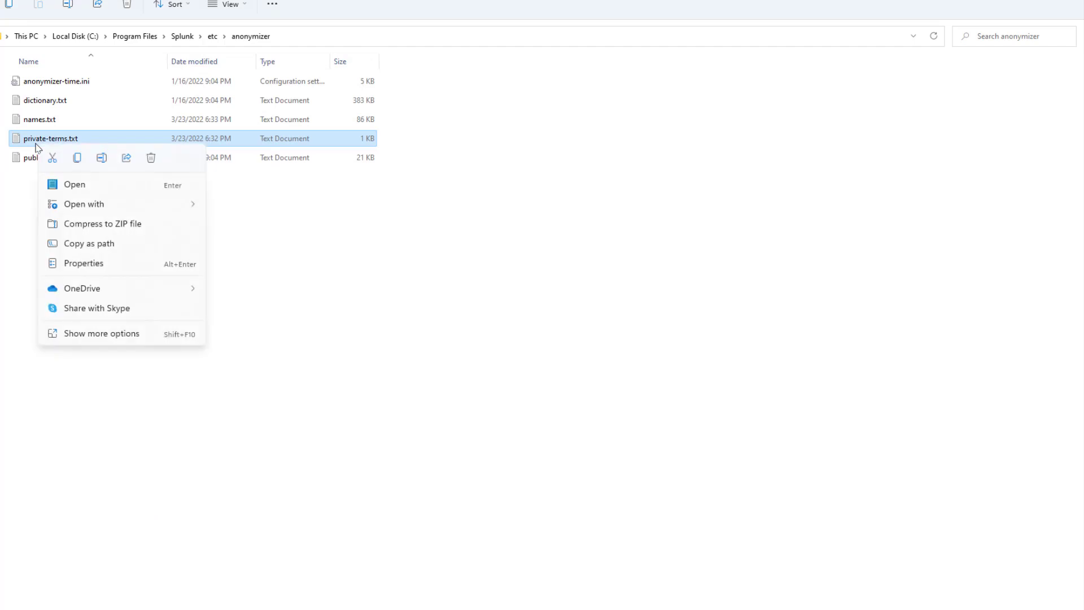
pyautogui.click(92, 192)
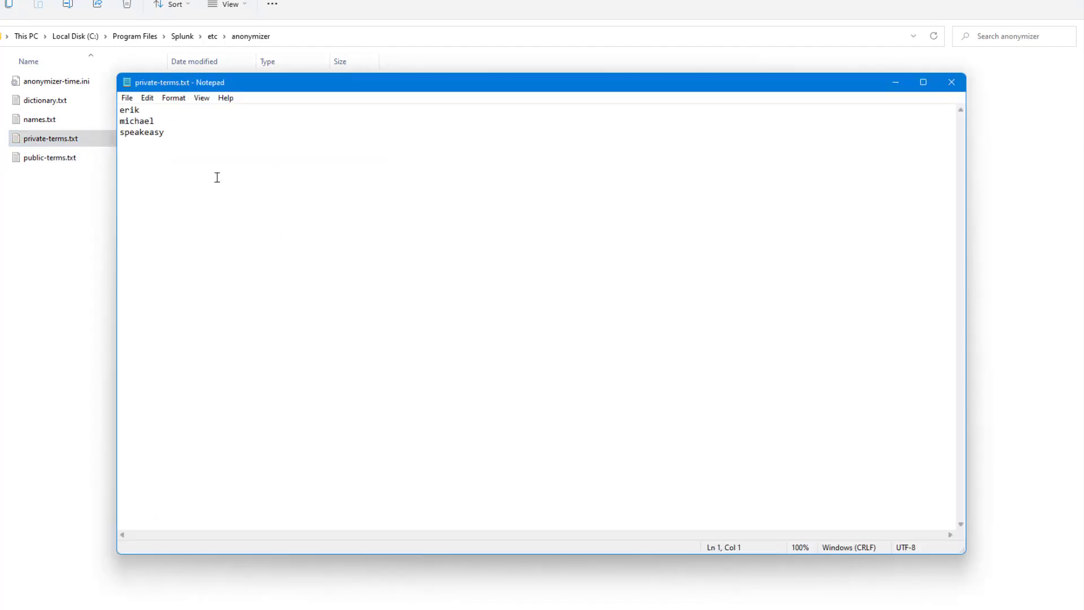
pyautogui.moveTo(168, 133); pyautogui.dragTo(98, 111)
pyautogui.click(253, 192)
# Open public-terms.txt in Notepad, read through its terms to the end and close the file.
pyautogui.click(50, 106)
pyautogui.click(51, 162)
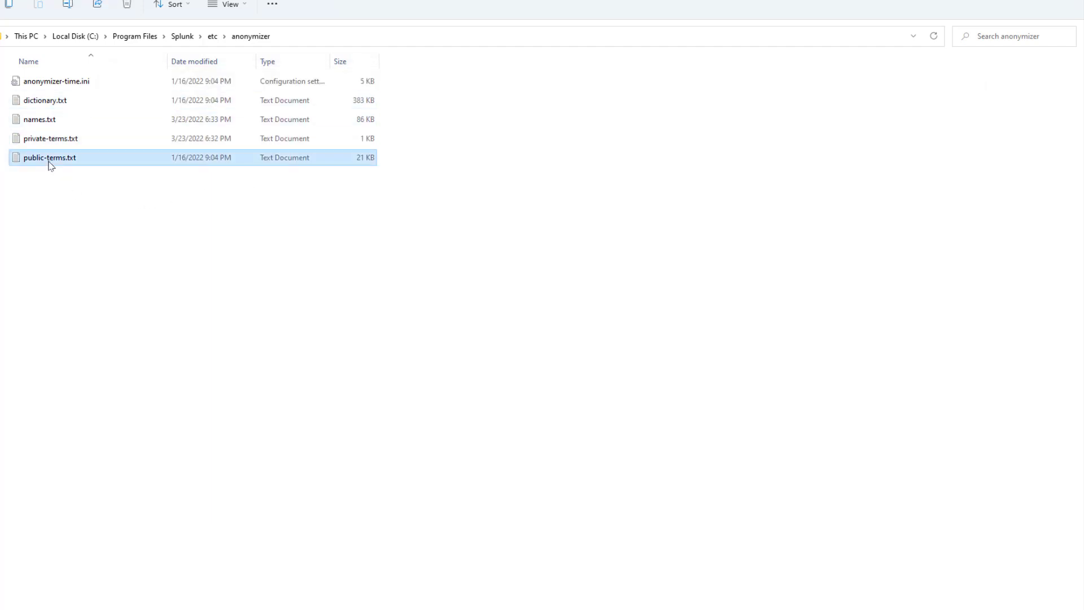
pyautogui.rightClick(51, 165)
pyautogui.click(94, 205)
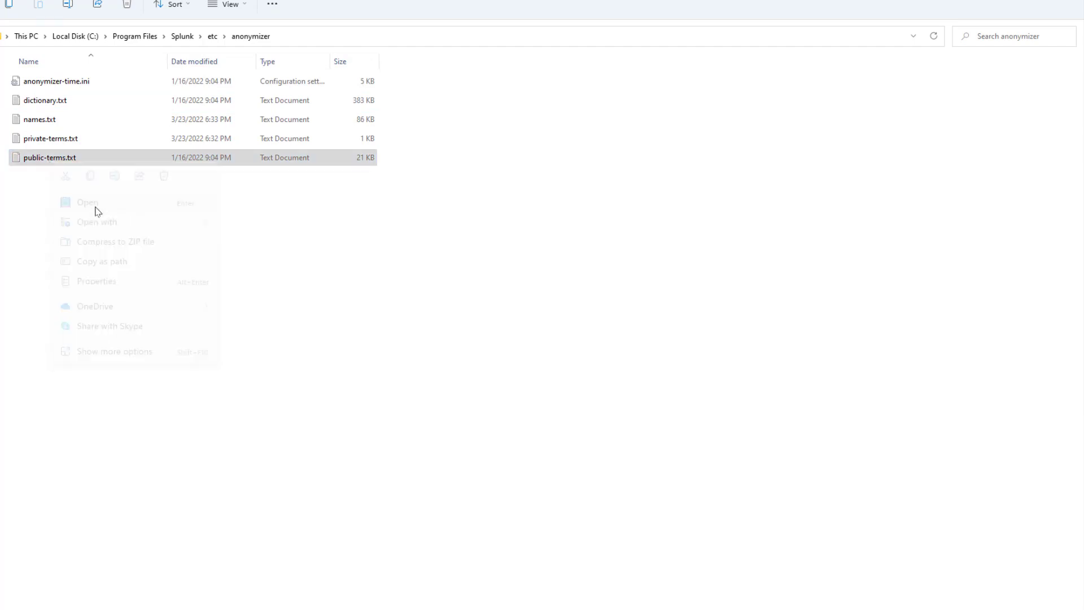
pyautogui.scroll(-15, 258, 237)
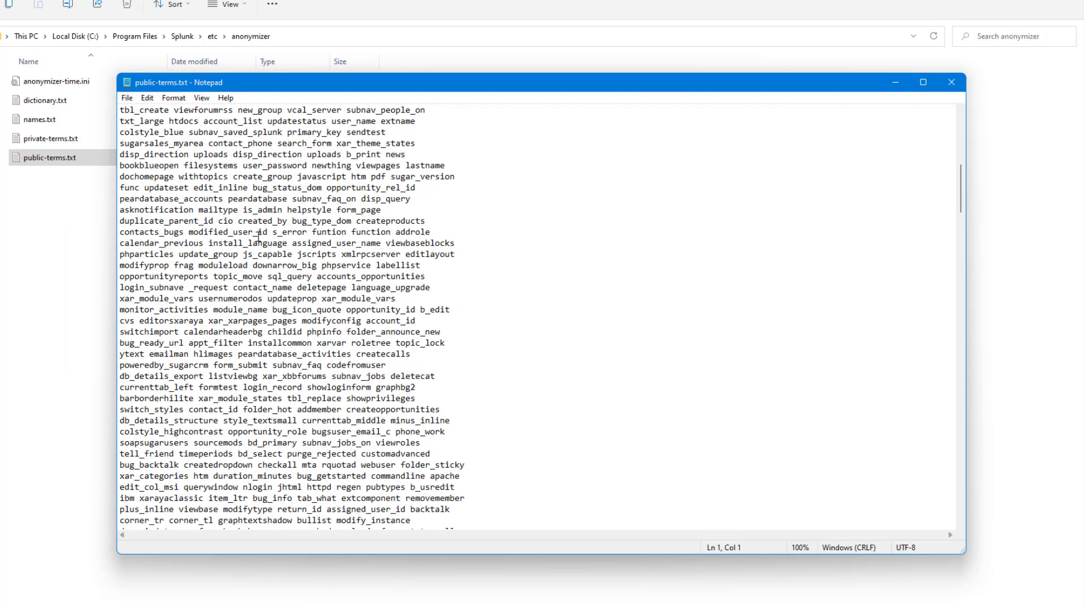
pyautogui.scroll(-15, 259, 238)
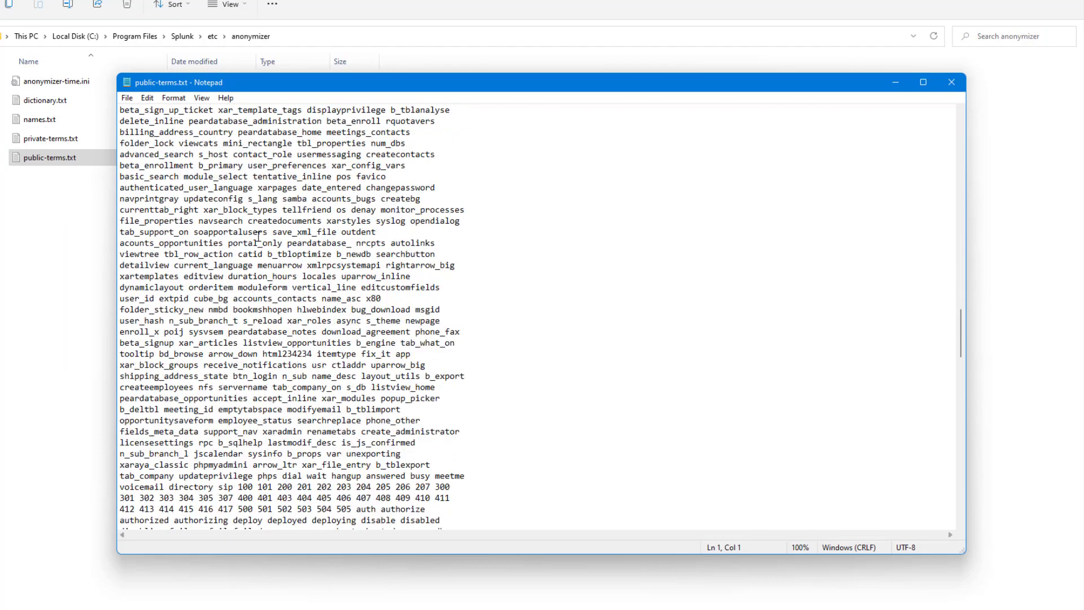
pyautogui.scroll(-6, 258, 237)
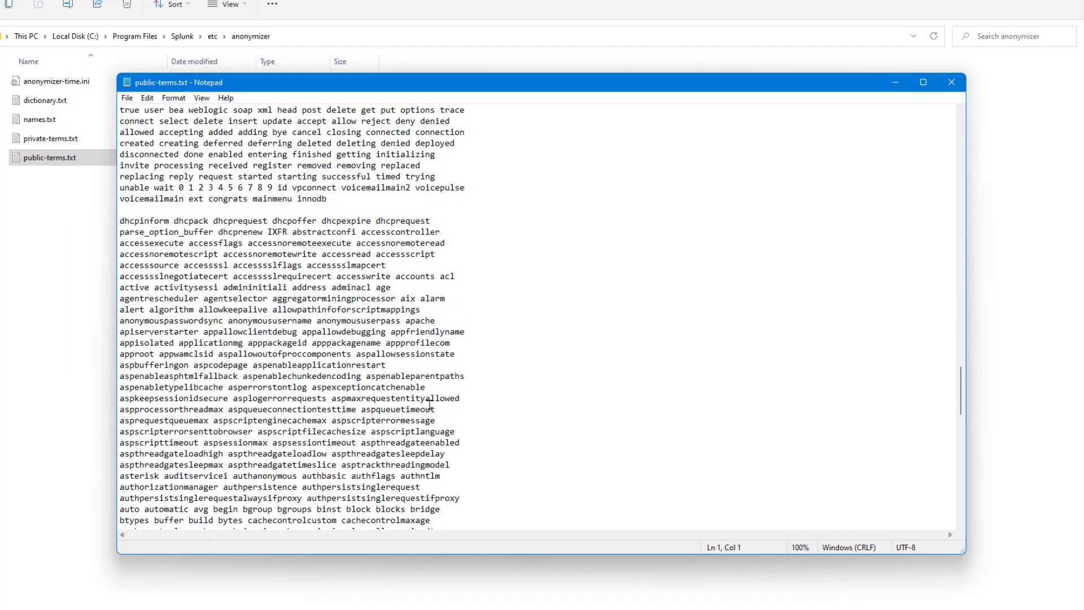
pyautogui.scroll(-20, 312, 421)
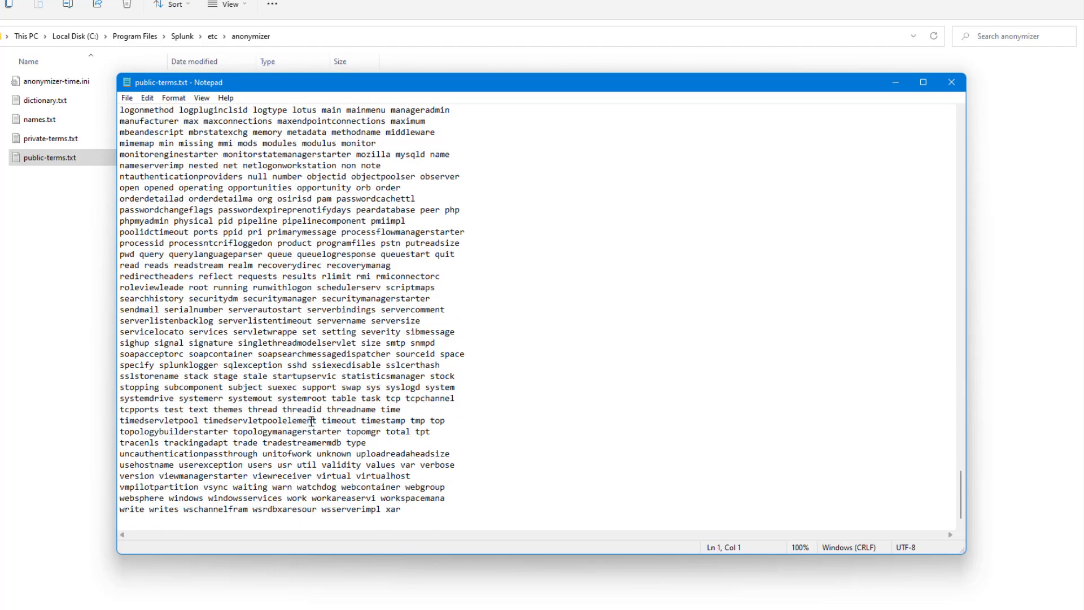
pyautogui.click(951, 89)
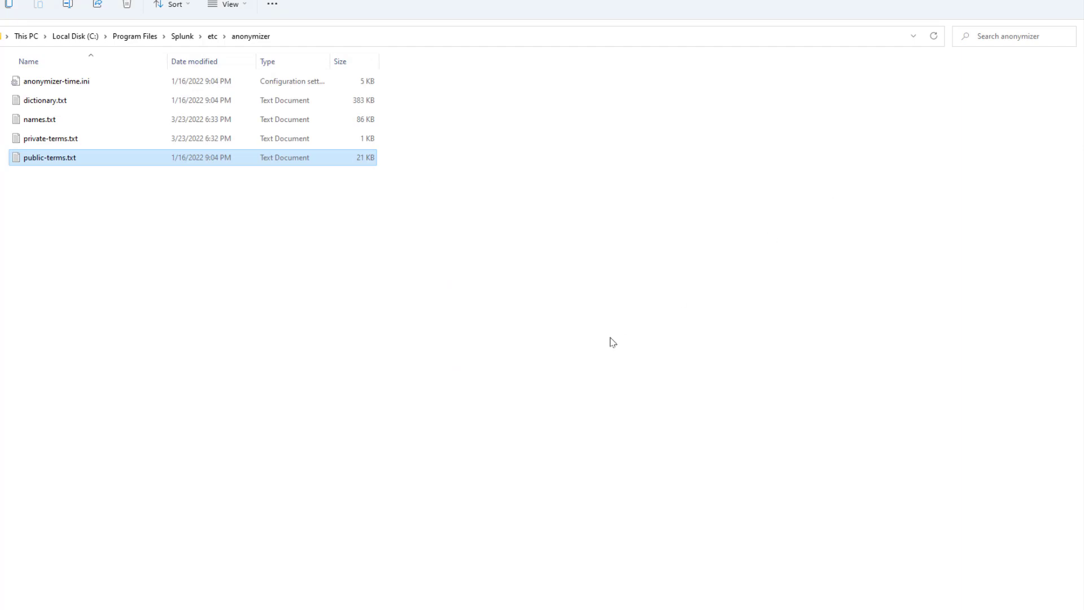
# Open dictionary.txt in Notepad and look through its word list.
pyautogui.click(55, 105)
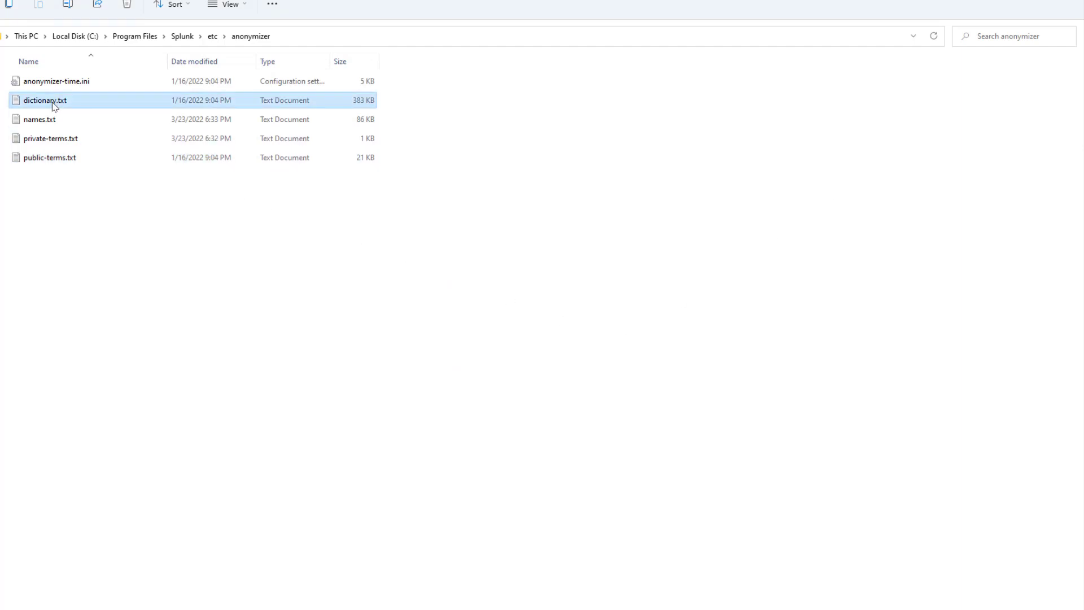
pyautogui.rightClick(54, 105)
pyautogui.click(105, 146)
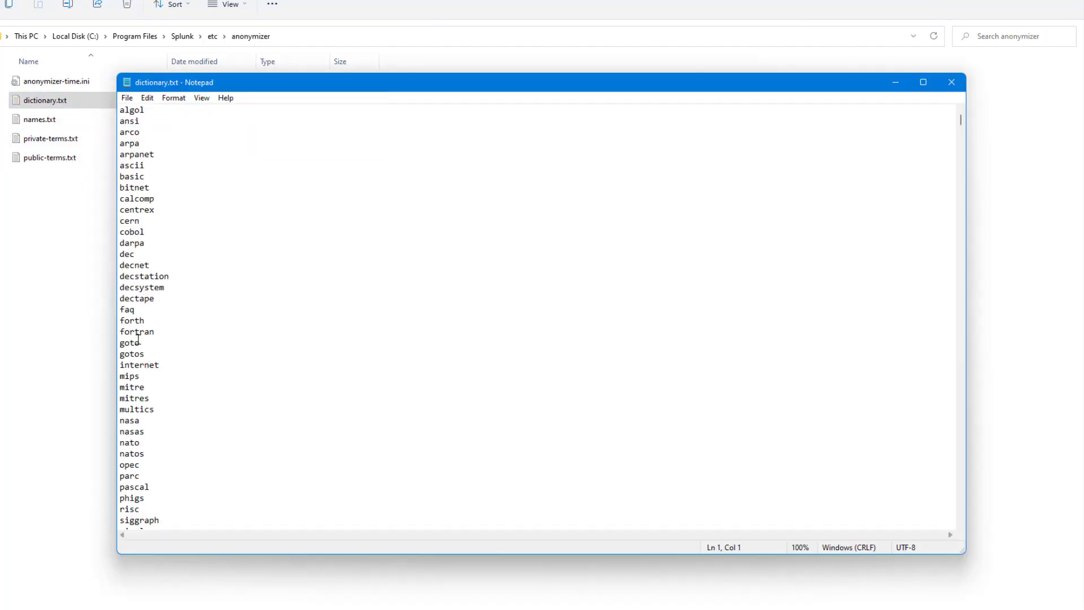
pyautogui.scroll(-5, 137, 339)
pyautogui.scroll(-20, 138, 339)
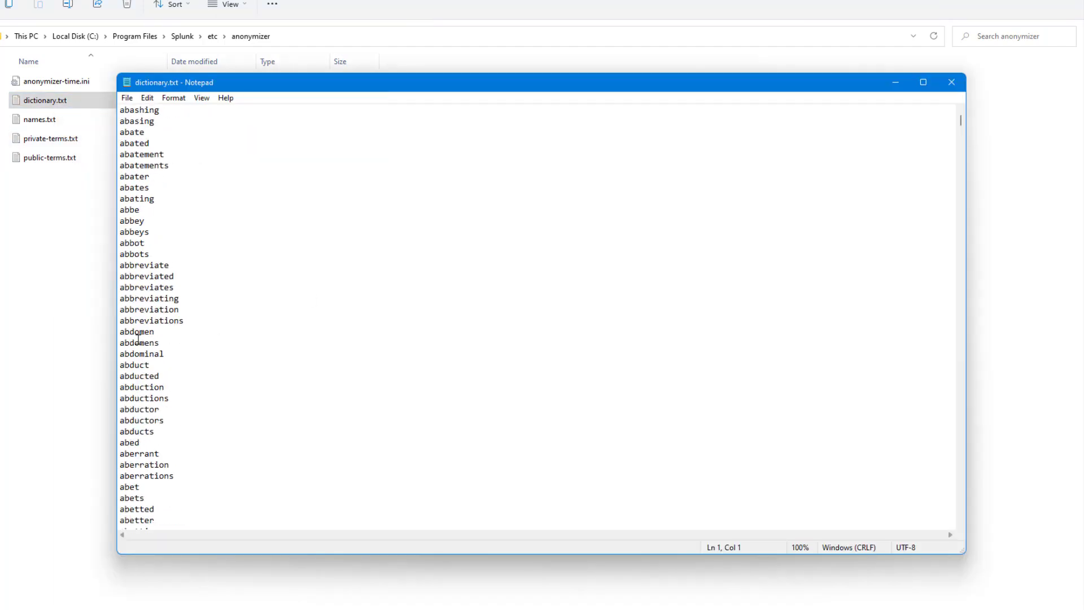
pyautogui.scroll(-12, 242, 445)
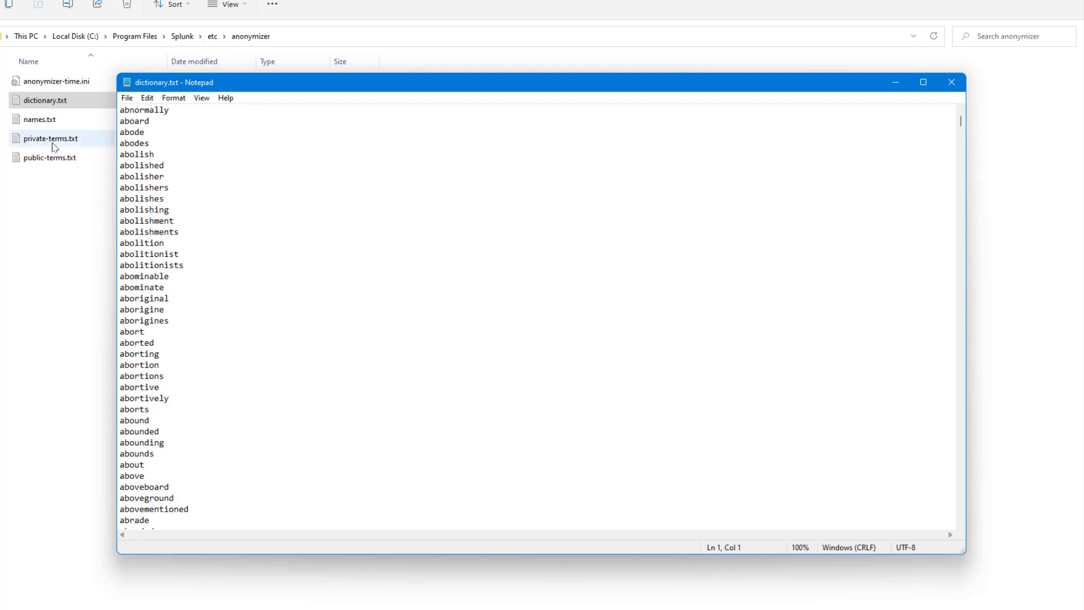
# Return from dictionary.txt to the anonymizer folder and look over its four text files and anonymizer-time.ini.
pyautogui.doubleClick(137, 156)
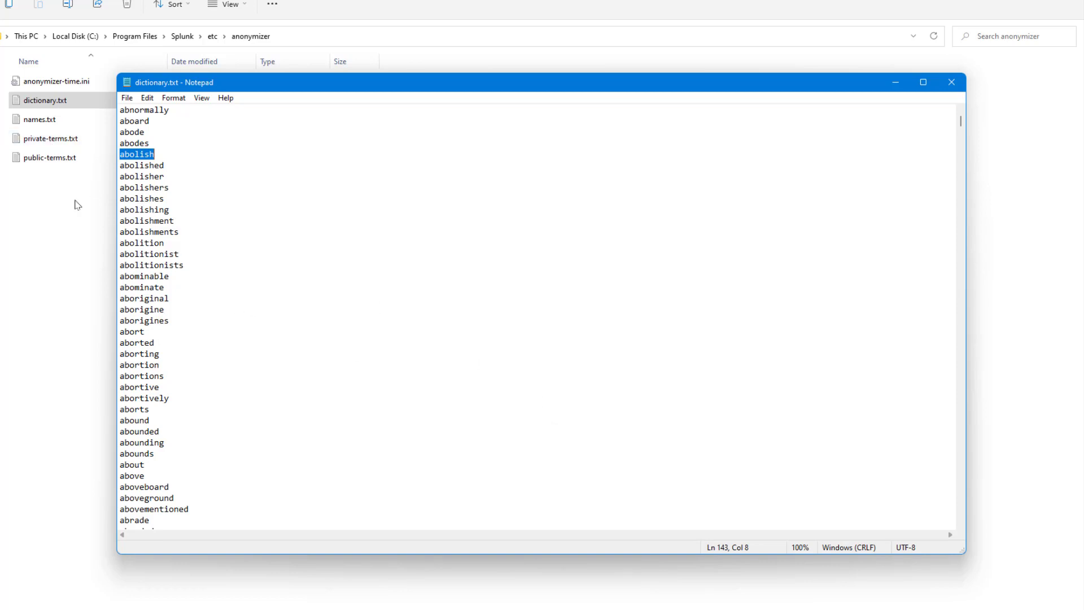
pyautogui.click(52, 199)
pyautogui.moveTo(53, 199); pyautogui.dragTo(31, 102)
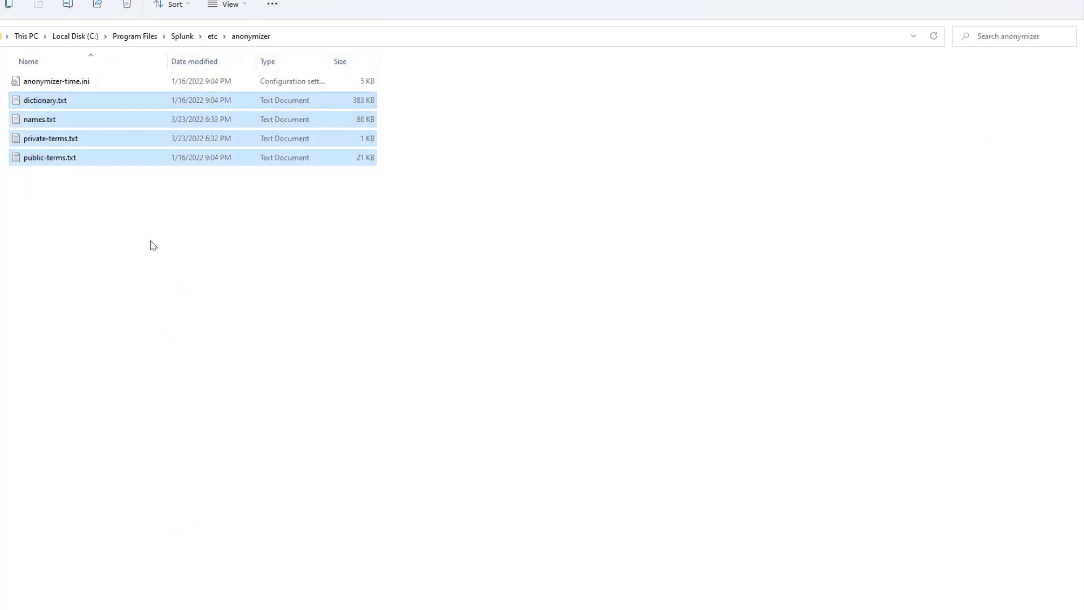
pyautogui.click(149, 244)
pyautogui.click(52, 84)
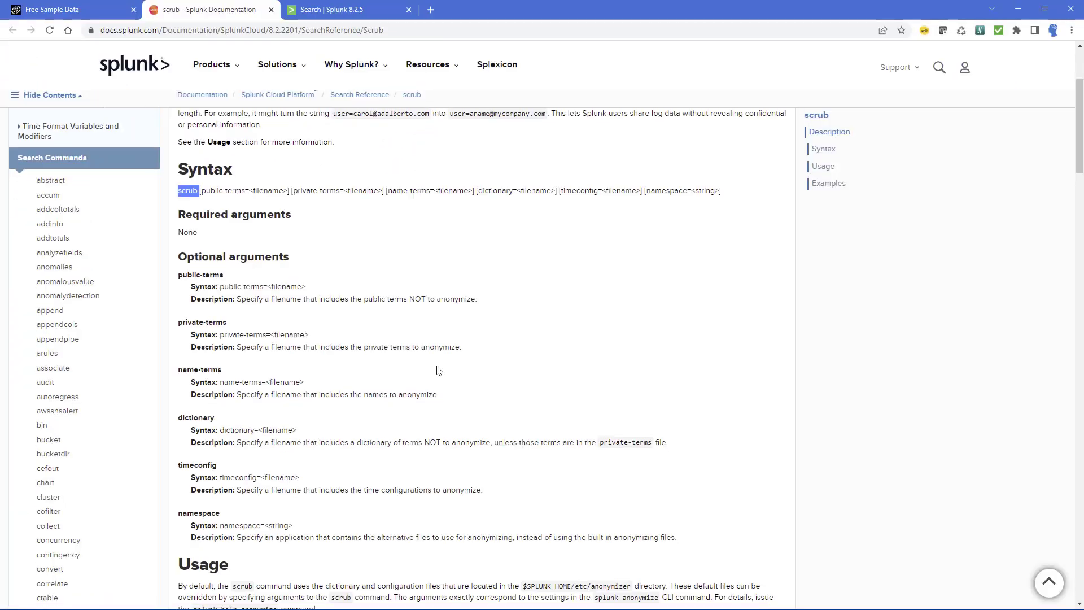
# Read the scrub documentation's optional arguments and usage notes, covering the term files, the app-specific anonymizer path and the namespace argument.
pyautogui.scroll(-2, 186, 159)
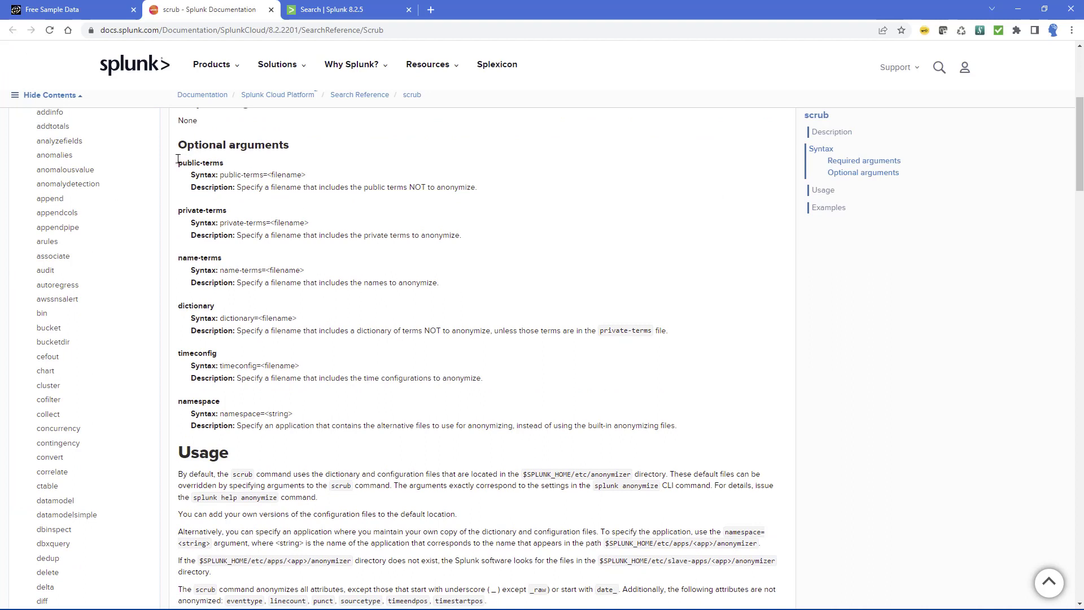
pyautogui.moveTo(177, 162); pyautogui.dragTo(236, 166)
pyautogui.moveTo(178, 210); pyautogui.dragTo(228, 211)
pyautogui.moveTo(266, 175); pyautogui.dragTo(341, 175)
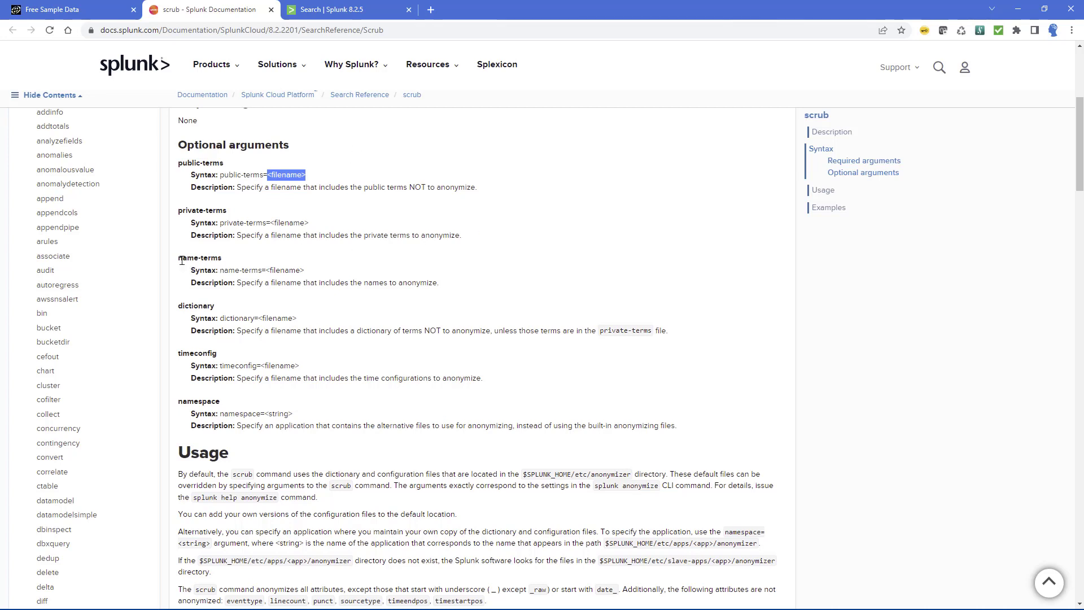
pyautogui.moveTo(181, 258); pyautogui.dragTo(255, 263)
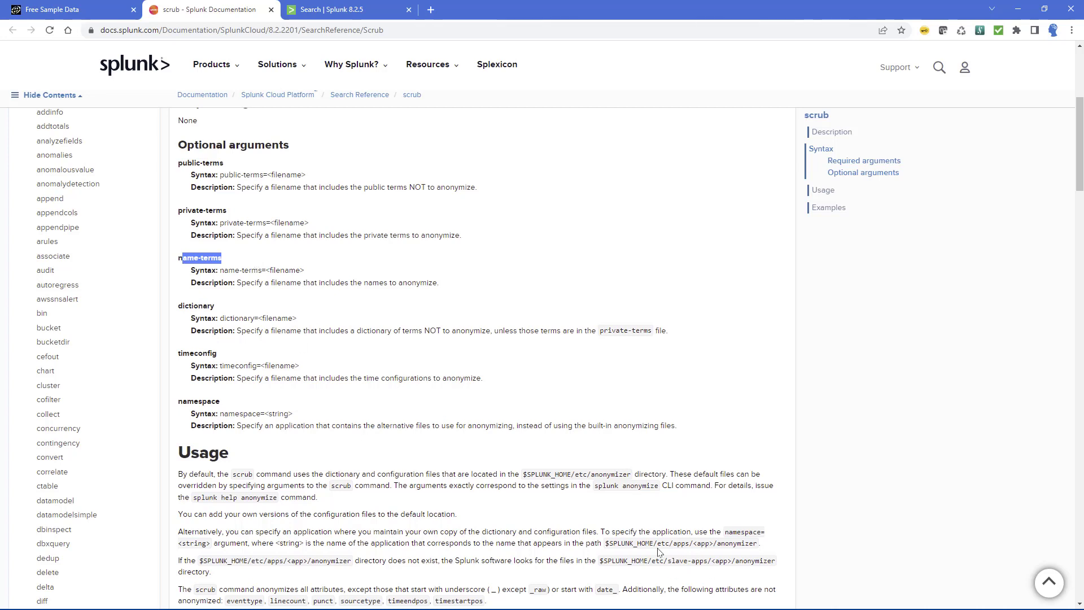
pyautogui.moveTo(698, 543); pyautogui.dragTo(760, 544)
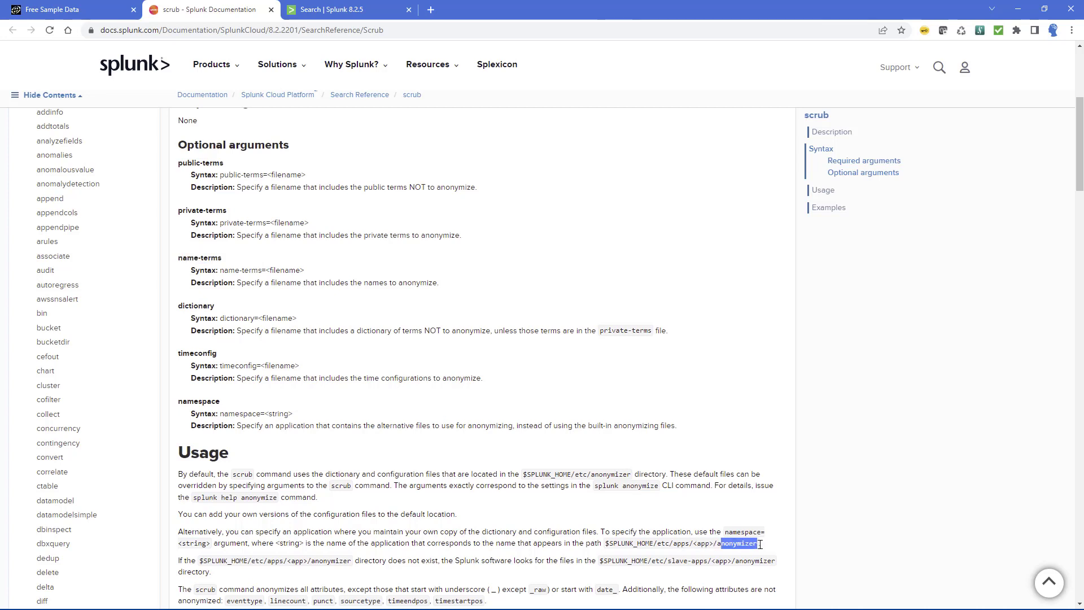
pyautogui.moveTo(694, 543); pyautogui.dragTo(718, 544)
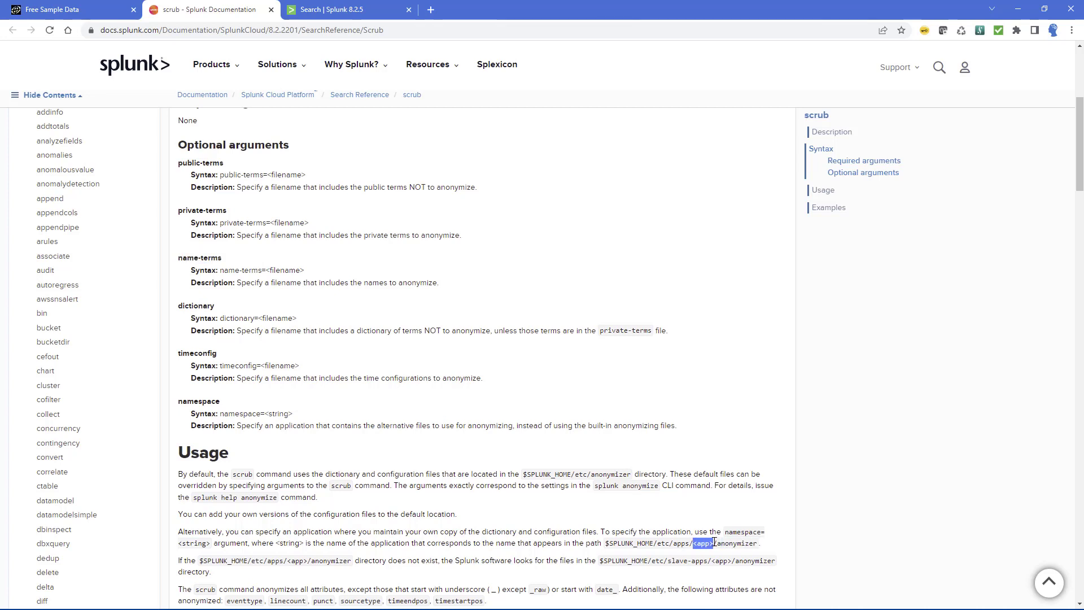
pyautogui.click(182, 402)
pyautogui.doubleClick(182, 402)
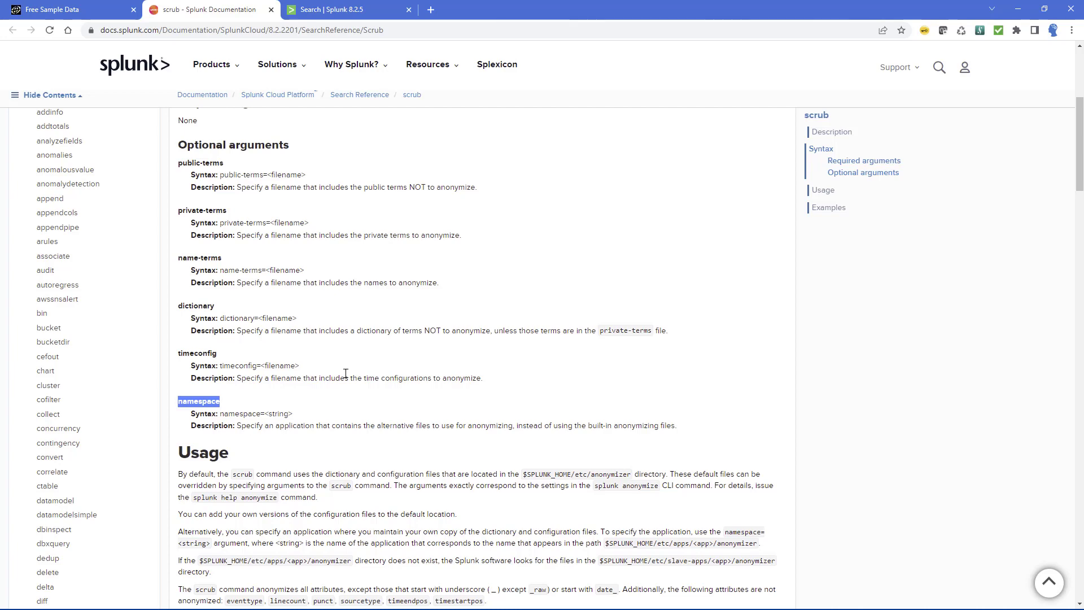
# In Splunk, narrow the index=main search to the company "Warehouse Office & Paper Prod" and run it.
pyautogui.click(327, 9)
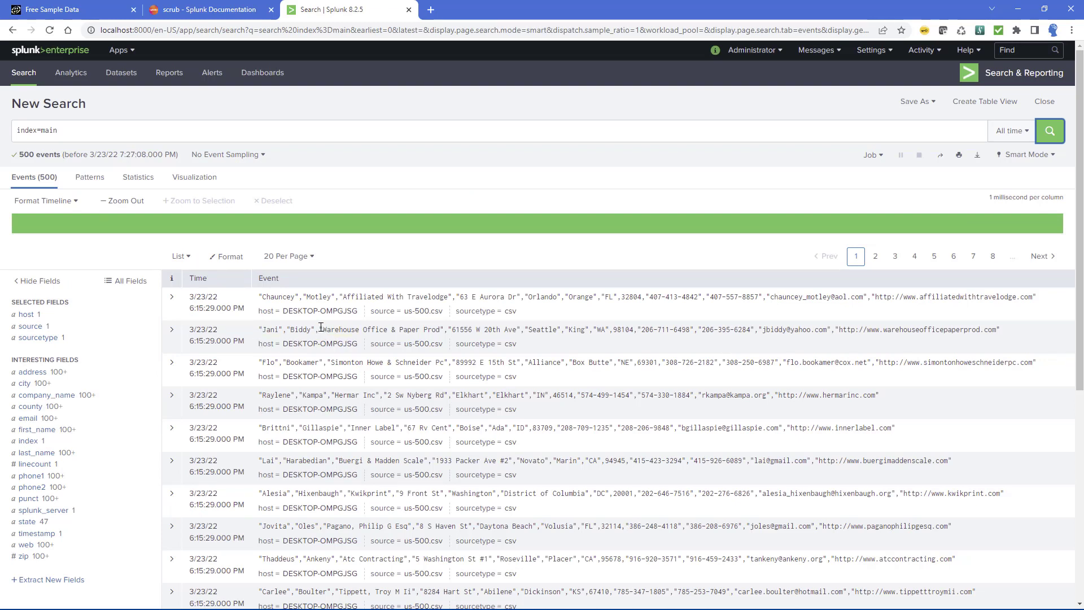
pyautogui.moveTo(321, 329); pyautogui.dragTo(446, 329)
pyautogui.hotkey('ctrl', 'c')
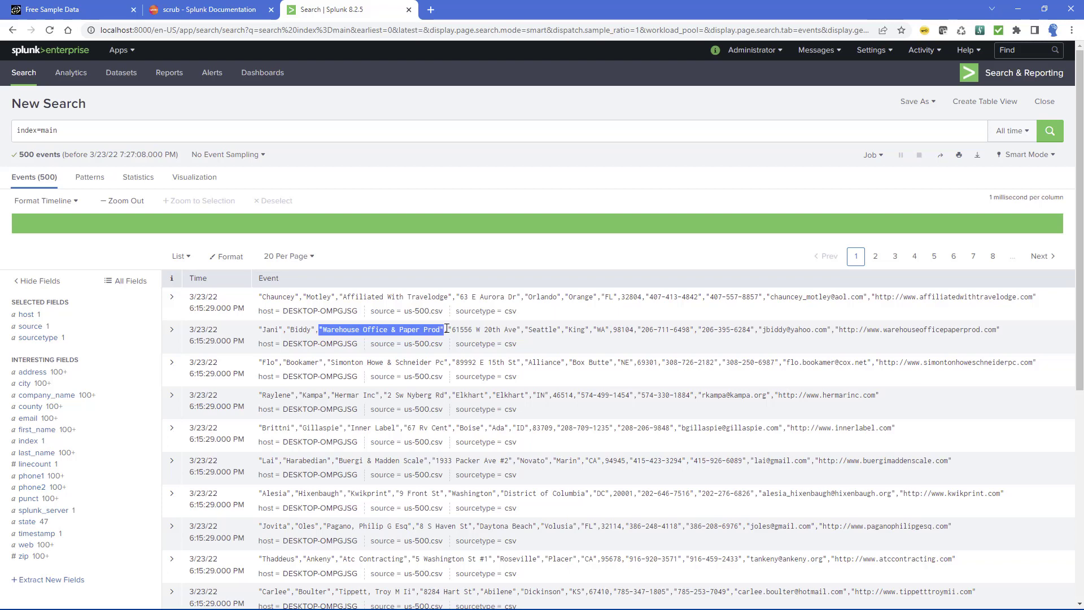
pyautogui.click(160, 136)
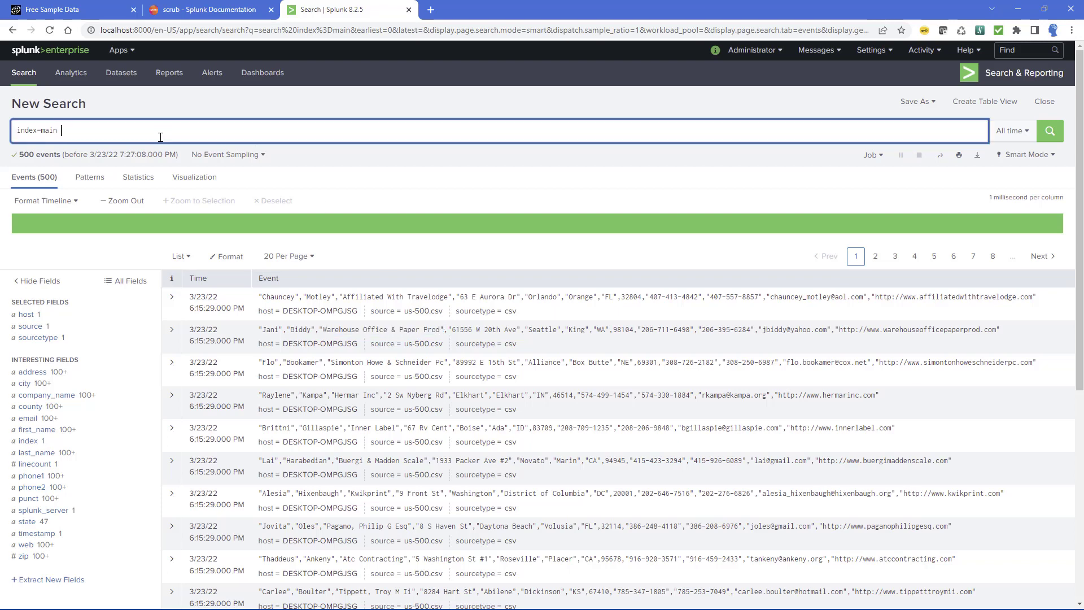
pyautogui.hotkey('ctrl', 'v')
pyautogui.press('Return')
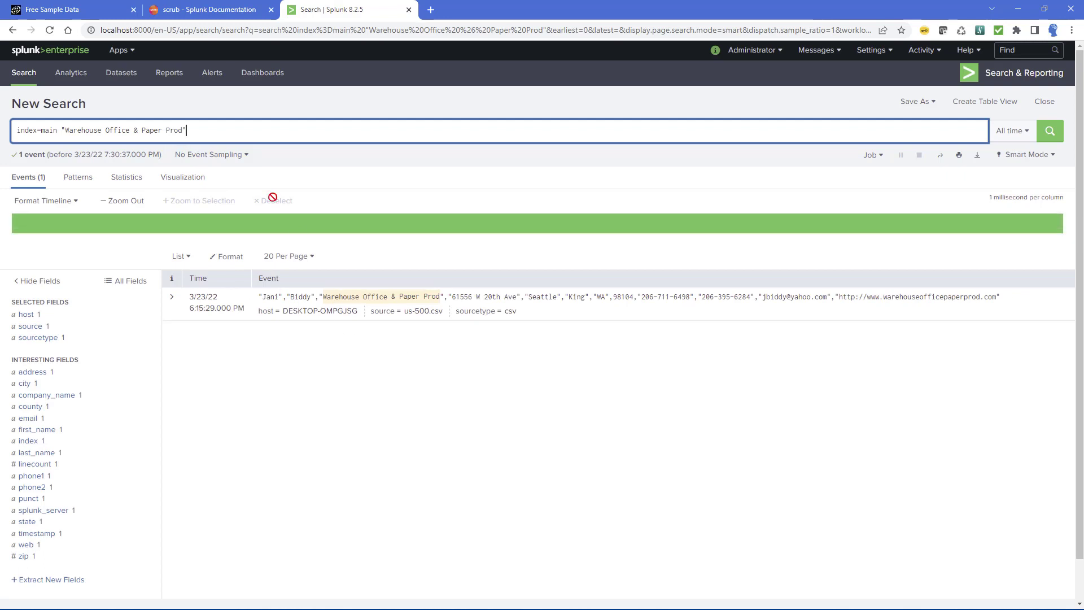
# Add "| table *" on a new line of the search and run it.
pyautogui.hotkey('shift', 'Return')
pyautogui.write('| ')
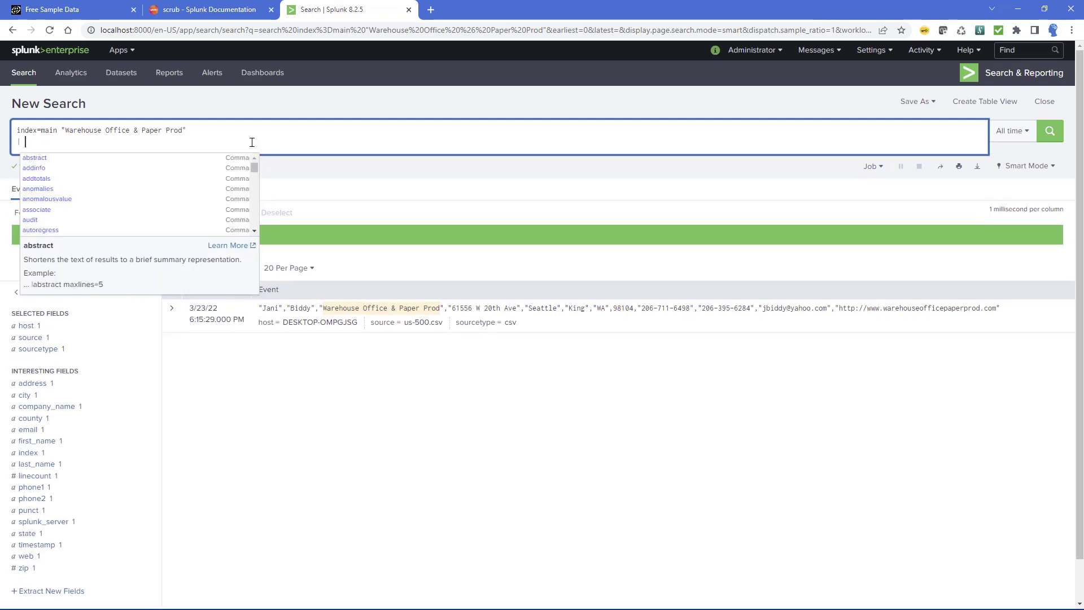
pyautogui.write('table *')
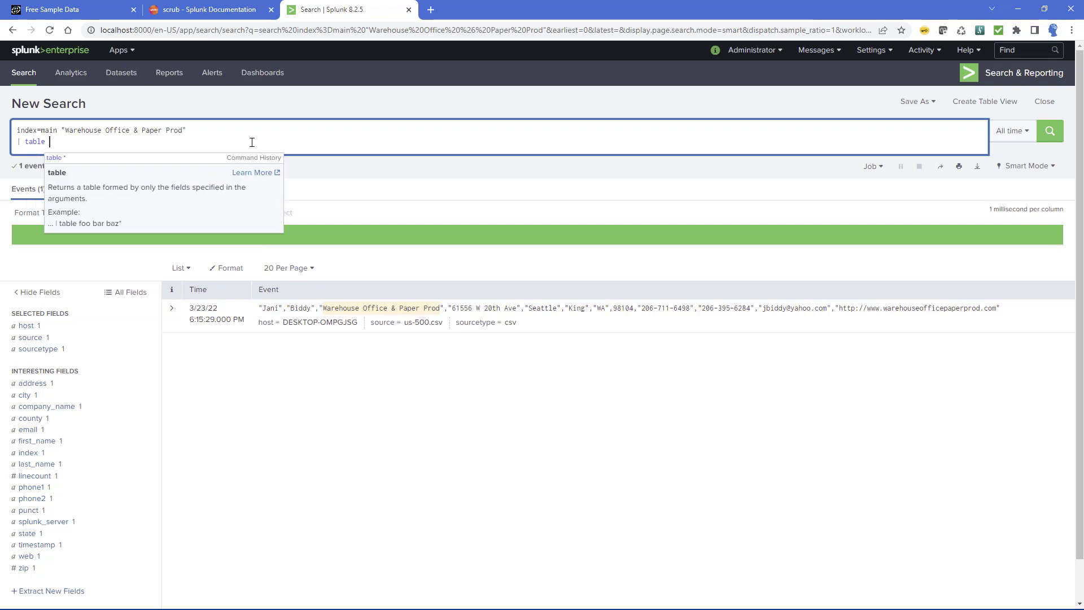
pyautogui.press('Return')
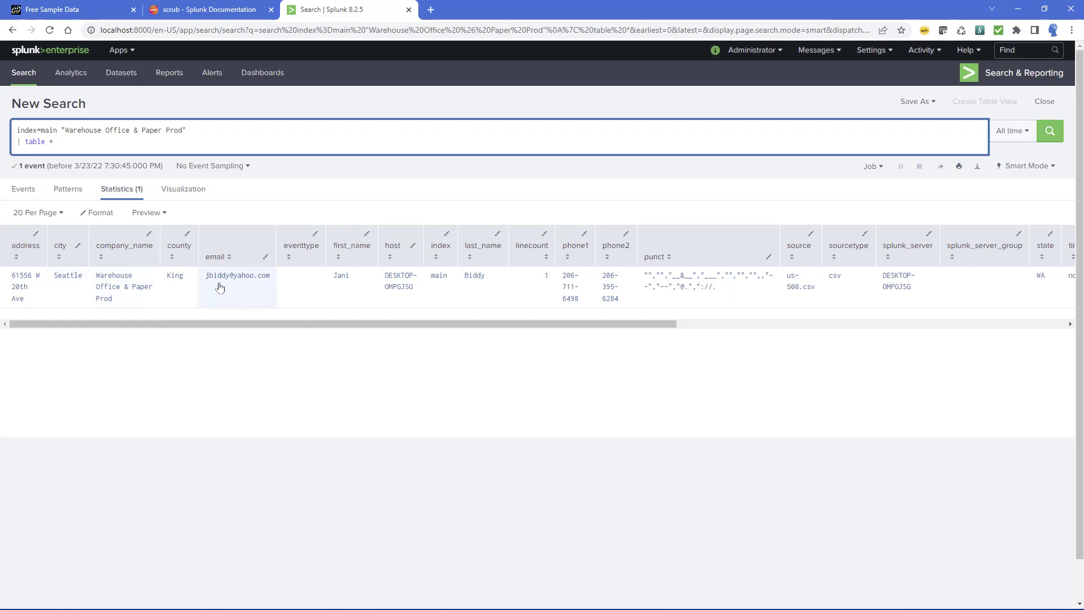
# Switch to names.txt in Notepad and add the event's first_name value on a new line at the end.
pyautogui.moveTo(206, 281); pyautogui.dragTo(236, 281)
pyautogui.click(351, 282)
pyautogui.doubleClick(350, 281)
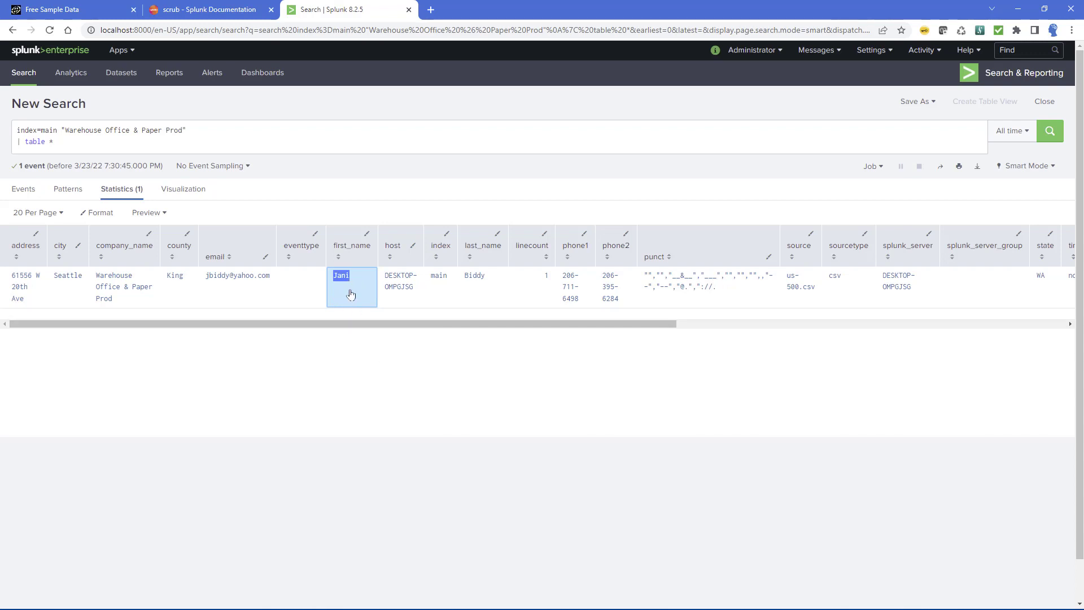
pyautogui.hotkey('alt', 'Tab')
pyautogui.click(762, 290)
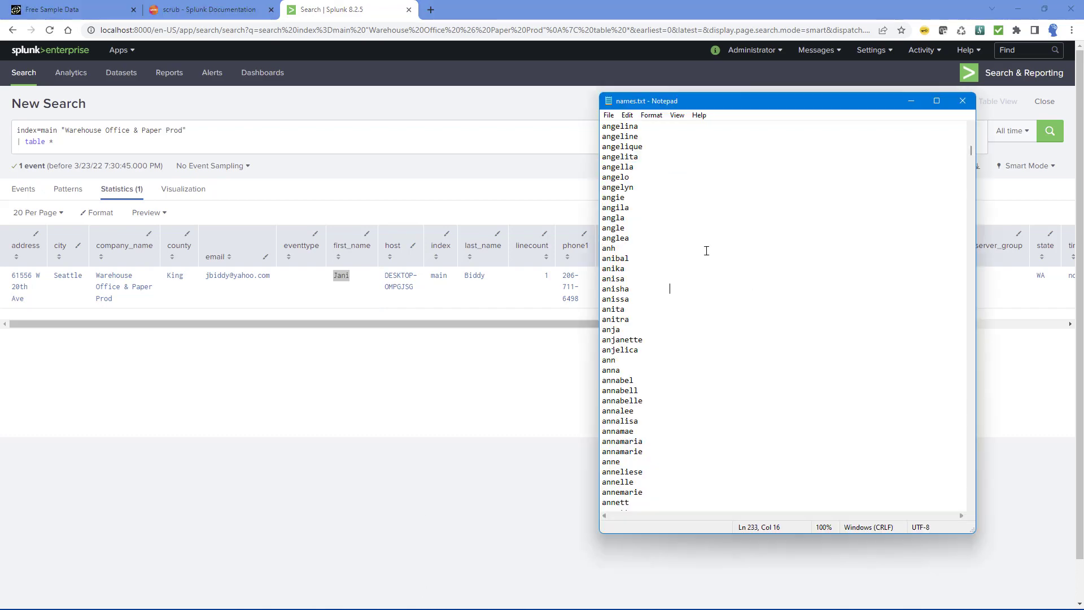
pyautogui.scroll(-18, 706, 250)
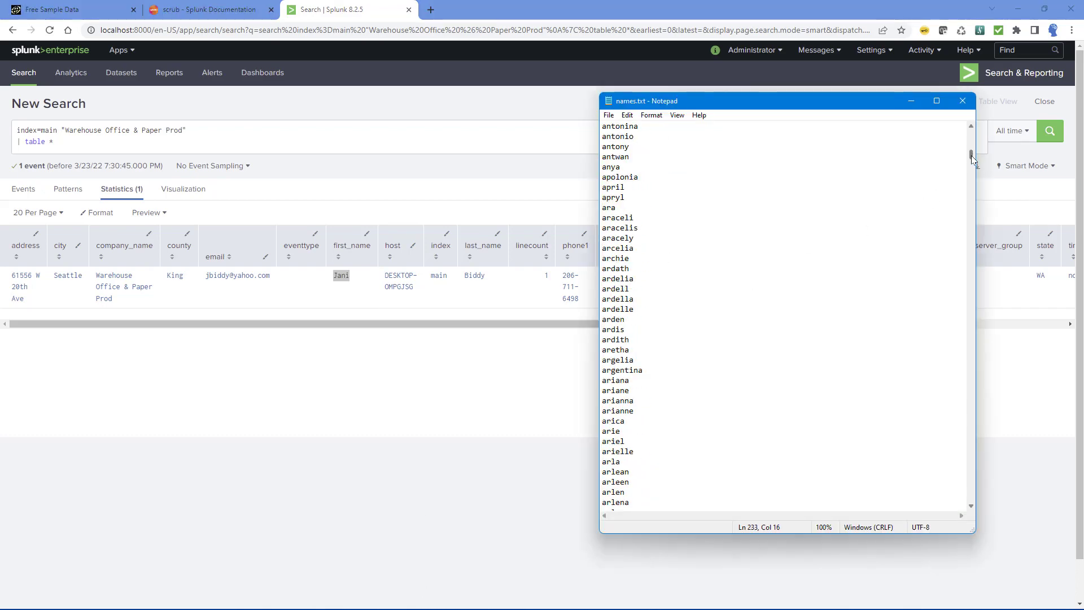
pyautogui.moveTo(974, 155); pyautogui.dragTo(909, 509)
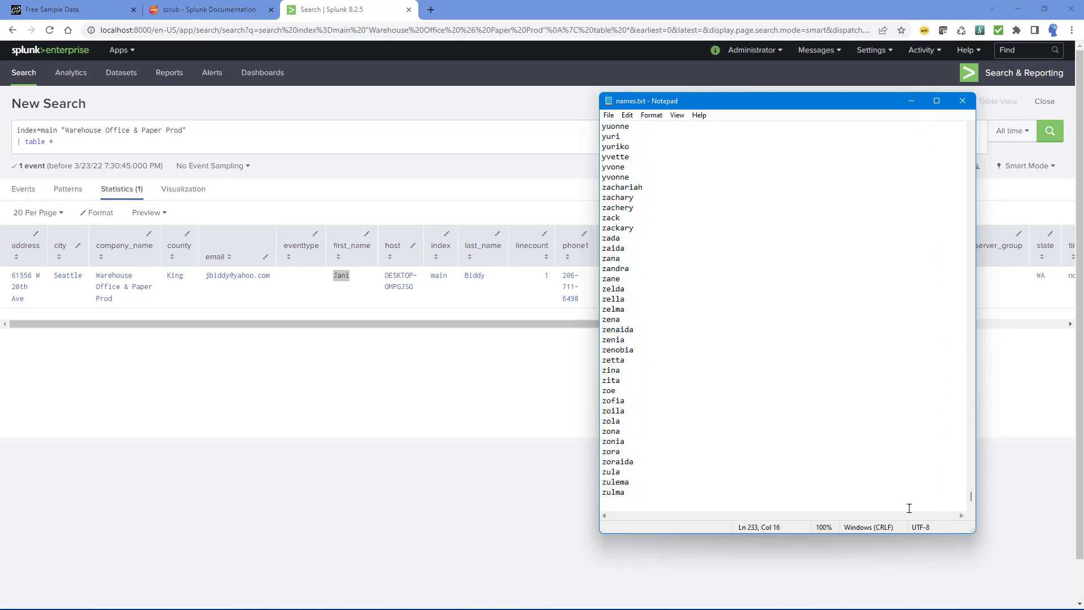
pyautogui.click(626, 501)
pyautogui.write('Jani')
# Copy the event's last_name value from Splunk onto a new line at the end of names.txt and save the file.
pyautogui.moveTo(497, 284); pyautogui.dragTo(457, 280)
pyautogui.hotkey('ctrl', 'c')
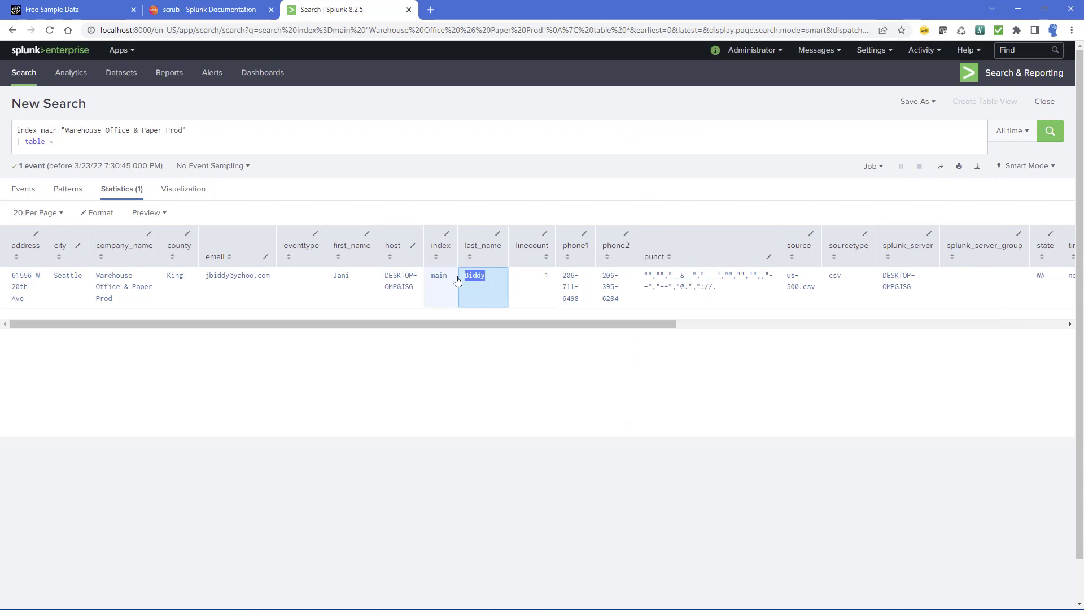
pyautogui.hotkey('alt', 'Tab')
pyautogui.press('Return')
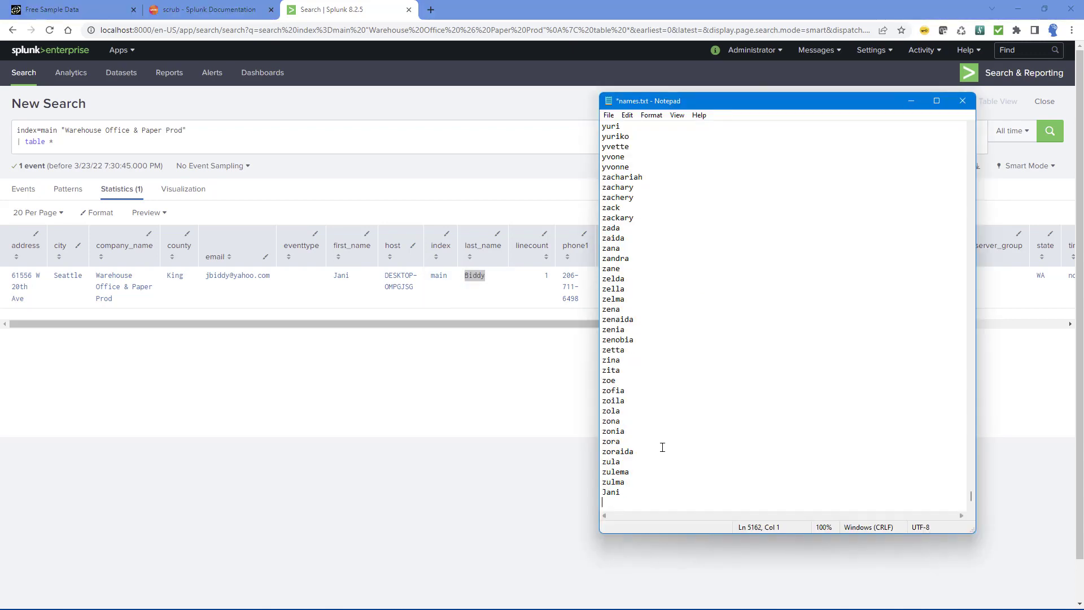
pyautogui.hotkey('ctrl', 'v')
pyautogui.press('BackSpace')
pyautogui.hotkey('ctrl', 's')
# Copy the email domain "yahoo" from the Splunk result to the end of private-terms.txt and save the file.
pyautogui.click(234, 284)
pyautogui.doubleClick(242, 284)
pyautogui.moveTo(252, 284); pyautogui.dragTo(256, 284)
pyautogui.hotkey('ctrl', 'c')
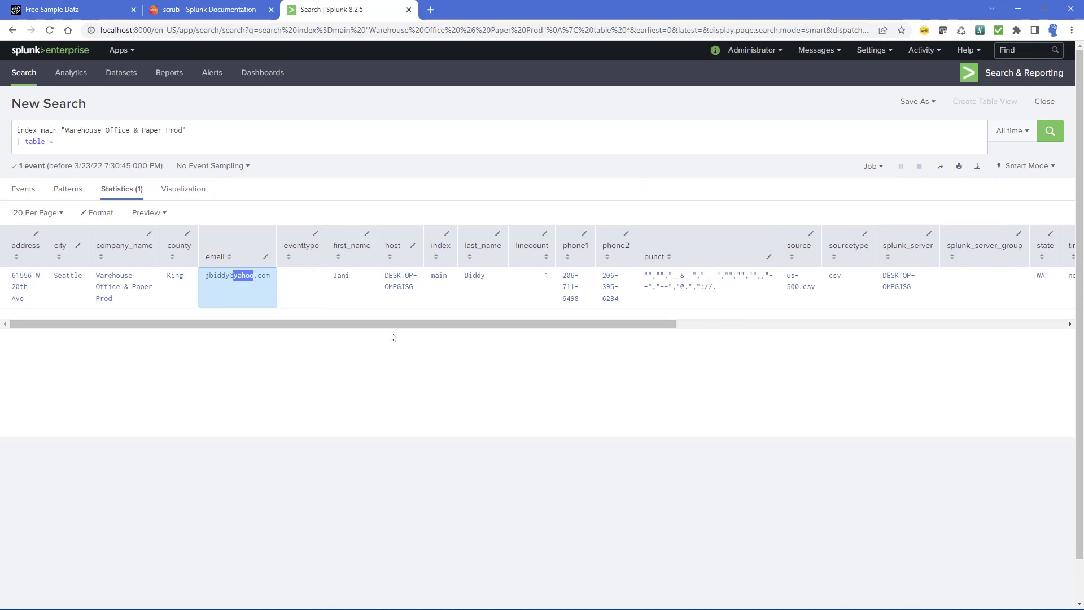
pyautogui.hotkey('alt', 'Tab')
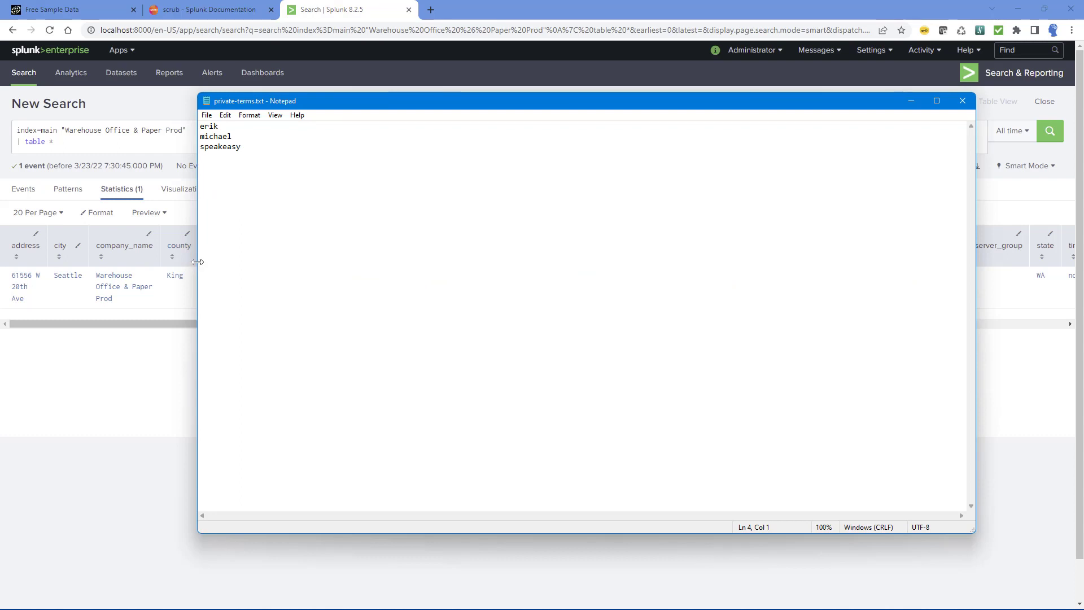
pyautogui.moveTo(198, 263); pyautogui.dragTo(553, 289)
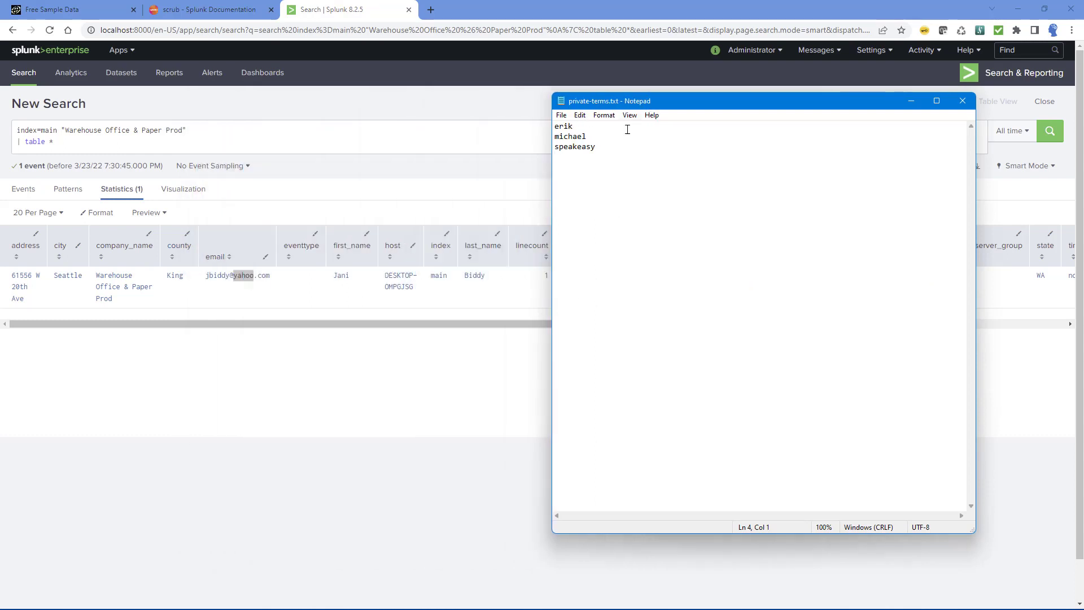
pyautogui.hotkey('ctrl', 'v')
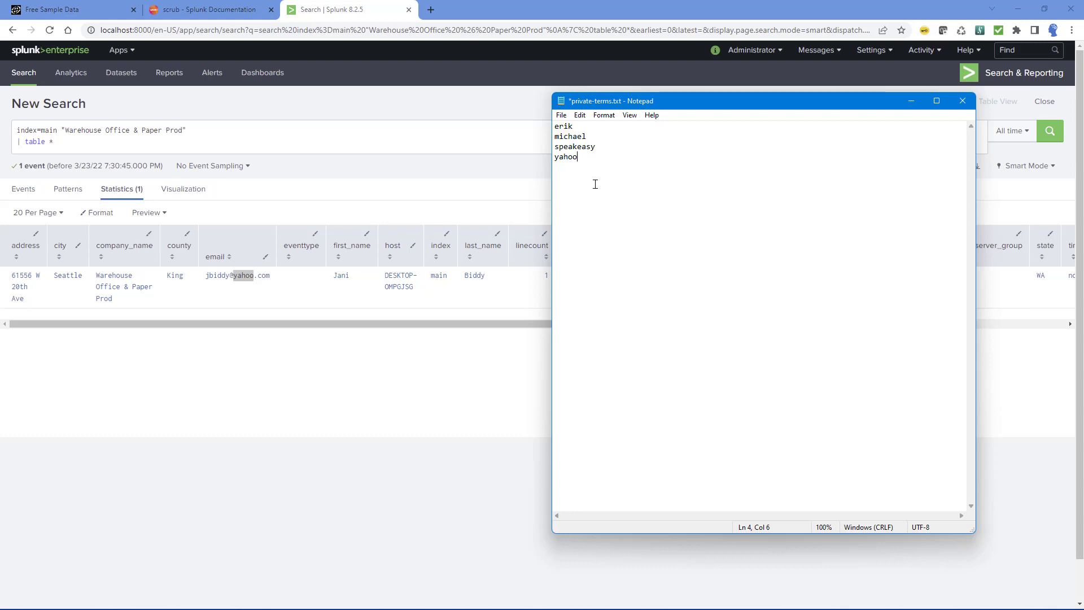
pyautogui.hotkey('ctrl', 's')
pyautogui.click(519, 343)
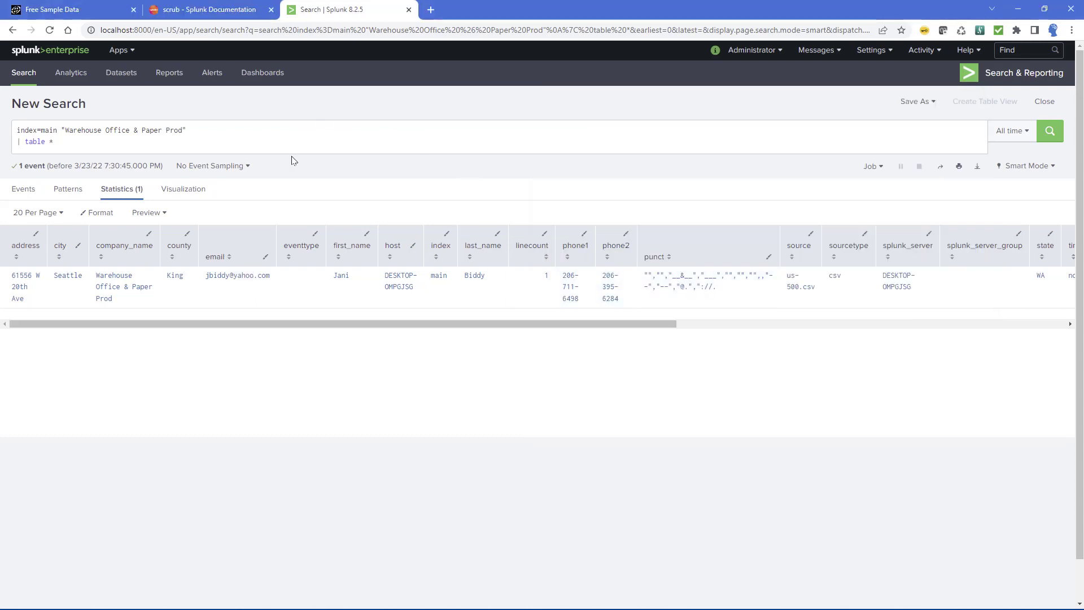
# Add "| scrub" as the last line of the Splunk search and run it.
pyautogui.click(290, 141)
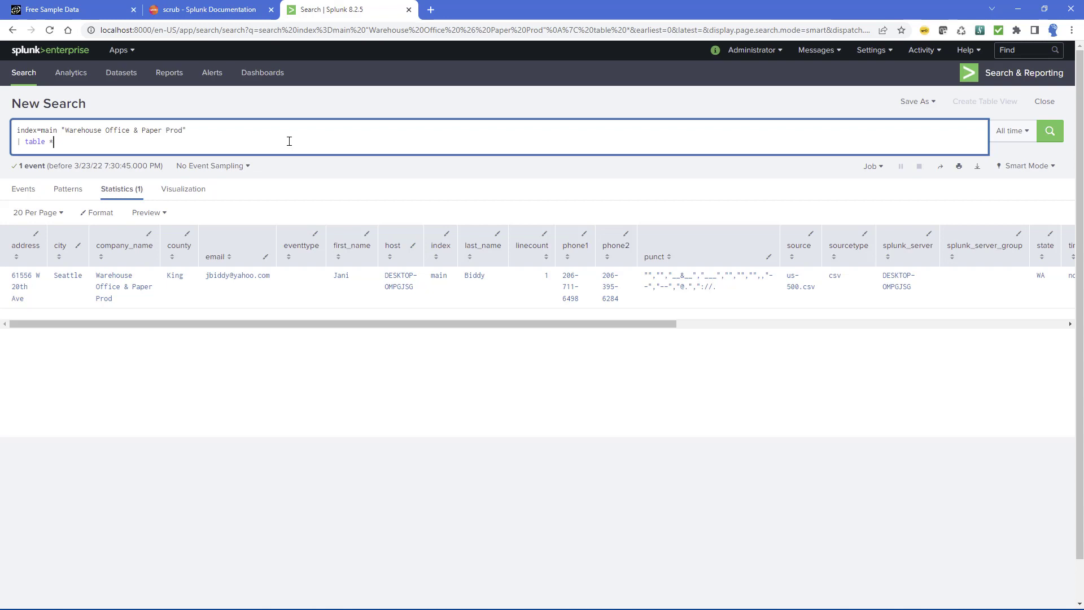
pyautogui.hotkey('shift', 'Return')
pyautogui.write('| sc')
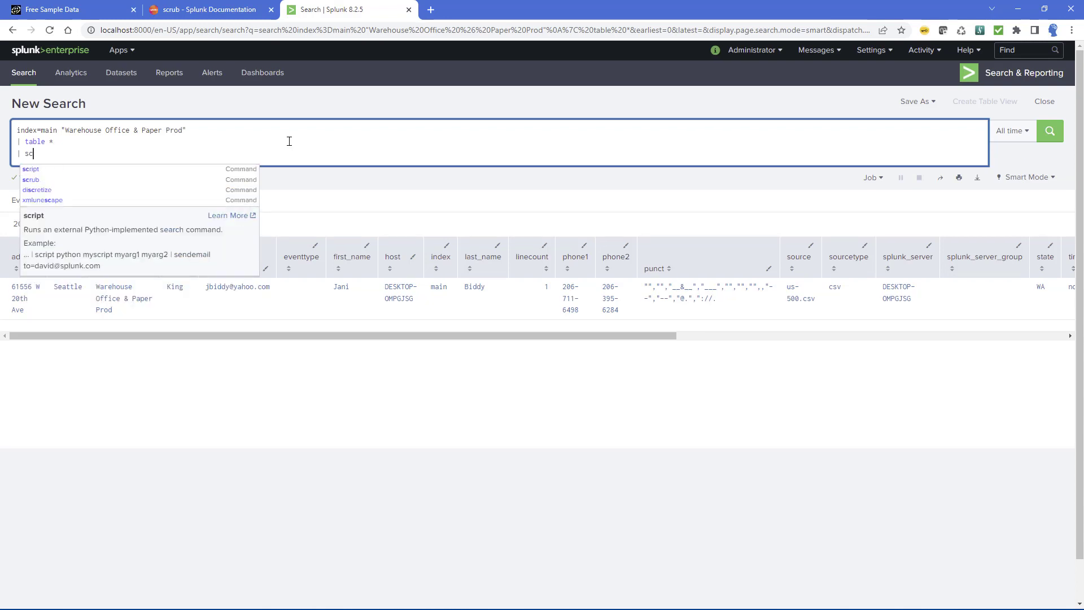
pyautogui.press('Down')
pyautogui.press('Down')
pyautogui.press('Return')
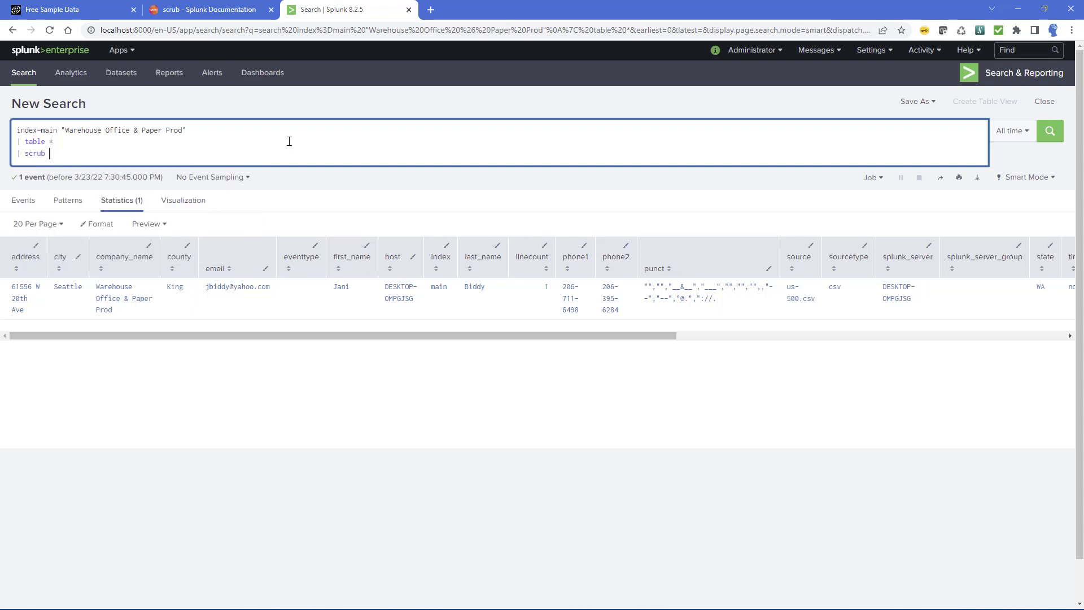
pyautogui.press('Return')
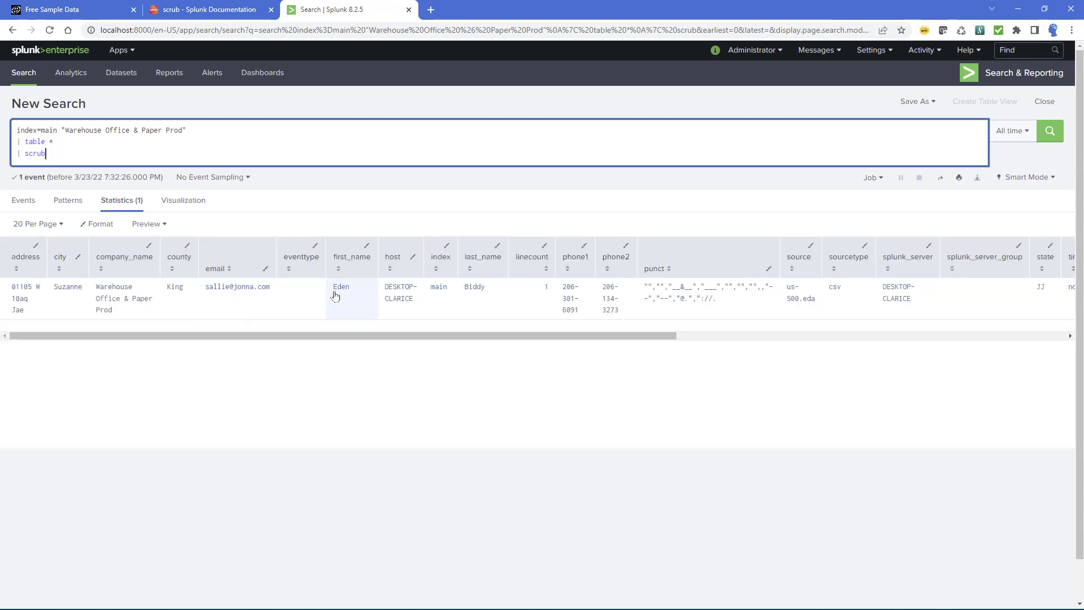
# Check the scrubbed email value and run the same scrub search again.
pyautogui.click(207, 292)
pyautogui.moveTo(208, 291); pyautogui.dragTo(254, 290)
pyautogui.click(231, 289)
pyautogui.click(137, 150)
pyautogui.click(137, 151)
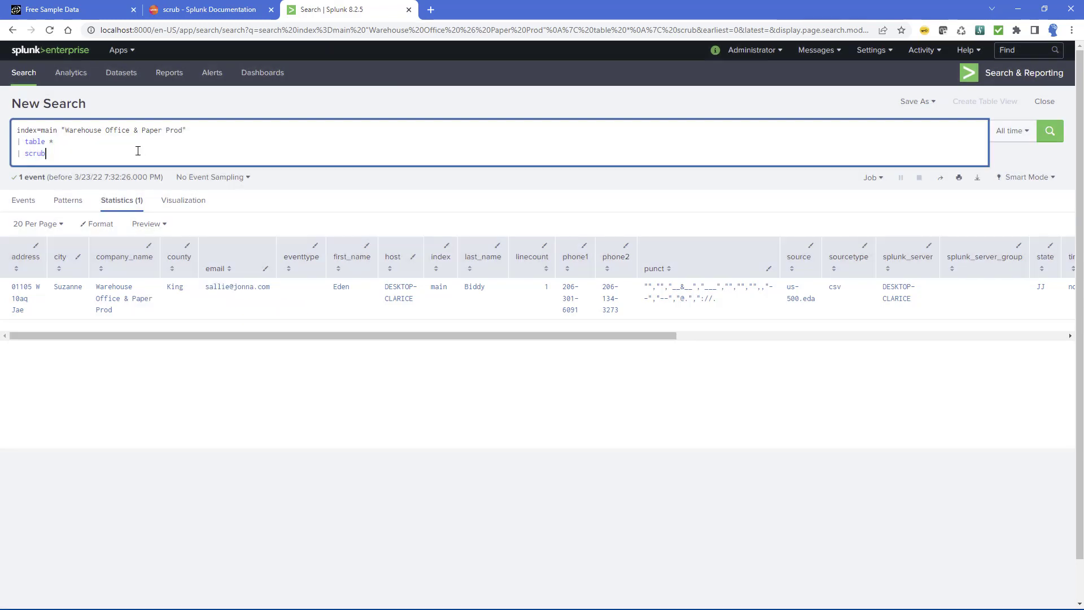
pyautogui.press('Return')
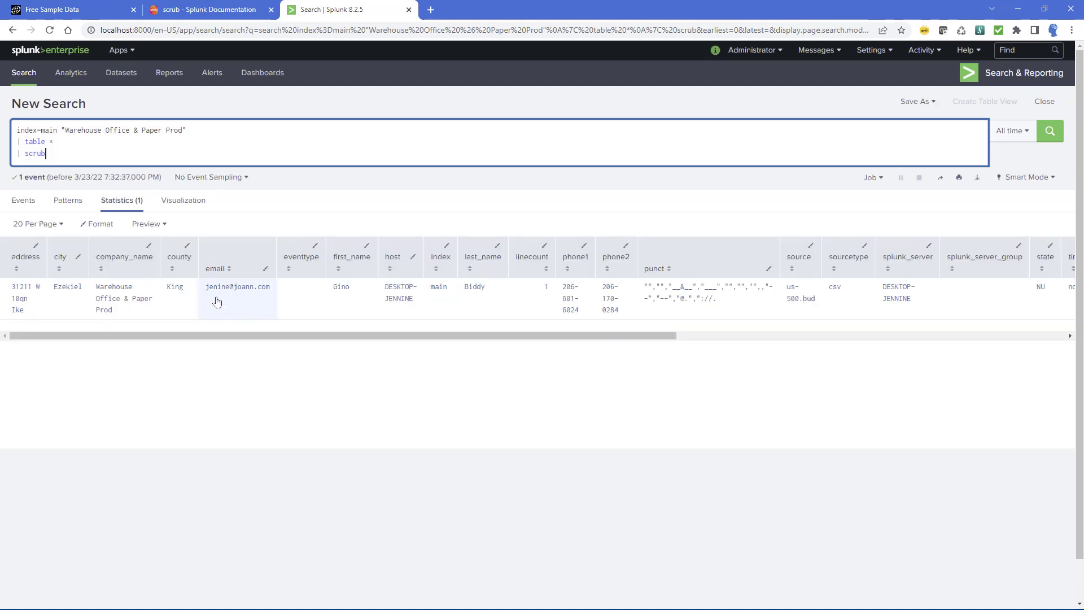
# Examine the first_name value in the newly scrubbed results.
pyautogui.moveTo(351, 289); pyautogui.dragTo(330, 291)
pyautogui.click(329, 372)
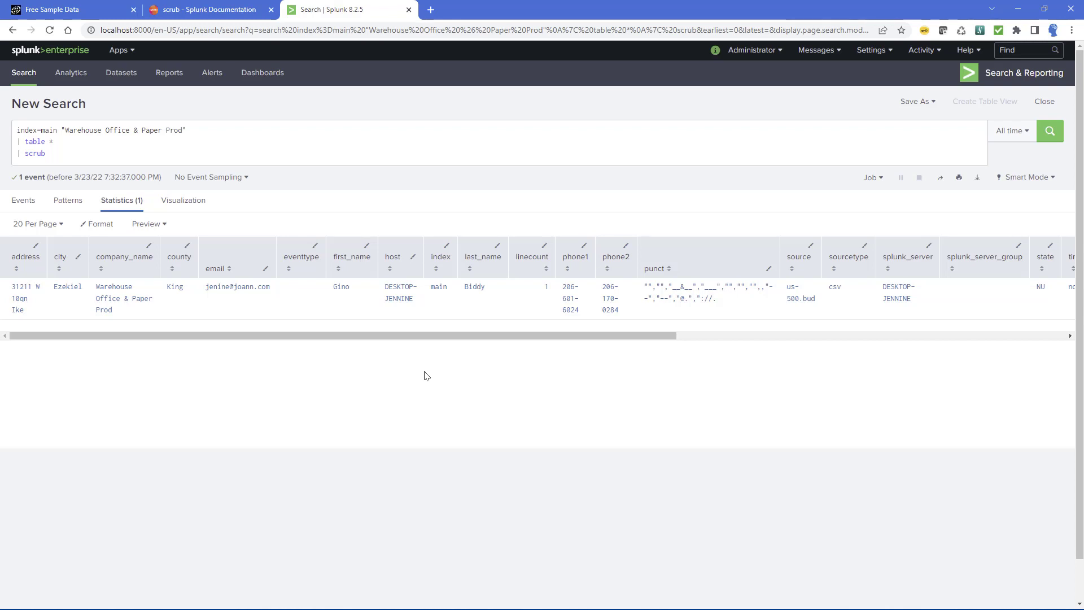
pyautogui.click(49, 153)
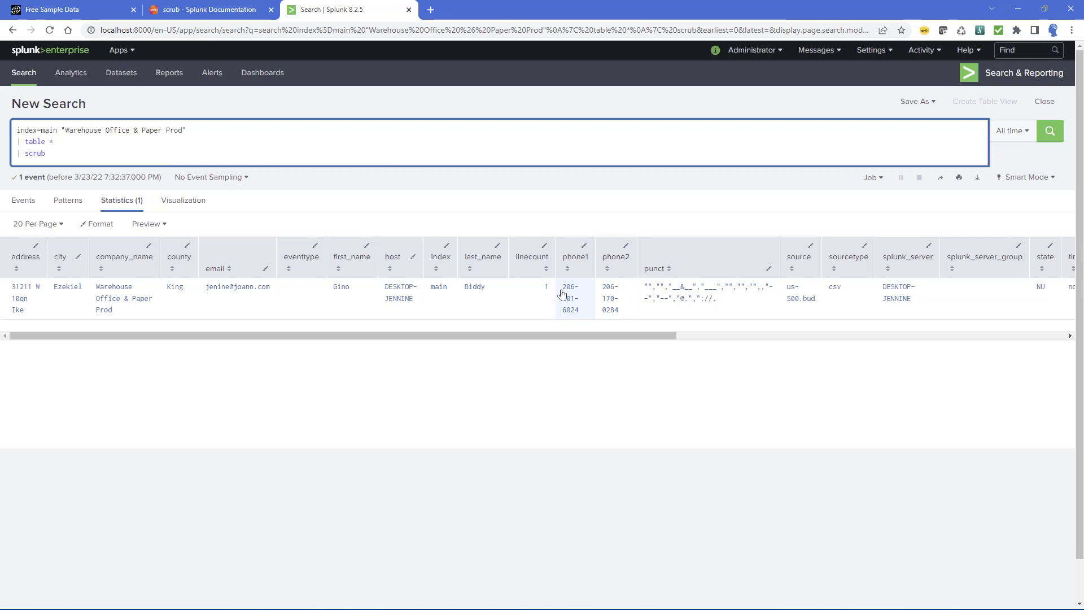
# In Notepad, append the digits 0 through 9 on separate lines after "yahoo" in private-terms.txt and save the file.
pyautogui.moveTo(563, 286); pyautogui.dragTo(590, 321)
pyautogui.click(625, 386)
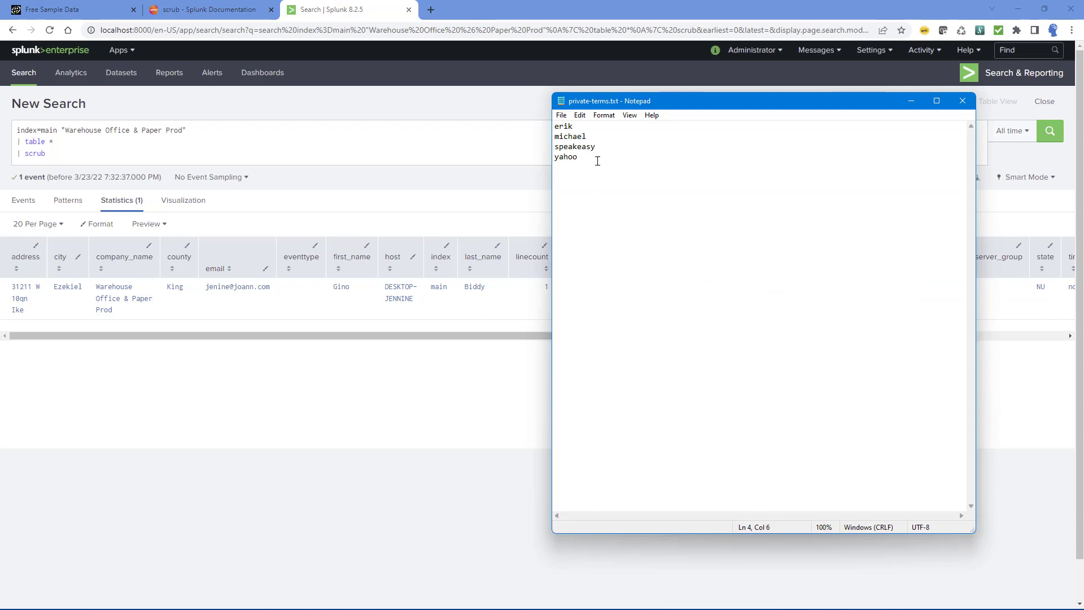
pyautogui.press('Return')
pyautogui.write('0')
pyautogui.press('Return')
pyautogui.write('1')
pyautogui.press('Return')
pyautogui.write('2')
pyautogui.press('Return')
pyautogui.write('3')
pyautogui.press('Return')
pyautogui.write('4')
pyautogui.press('Return')
pyautogui.write('5')
pyautogui.press('Return')
pyautogui.write('6 7 8')
pyautogui.press('Return')
pyautogui.write('9')
pyautogui.hotkey('ctrl', 's')
pyautogui.click(484, 350)
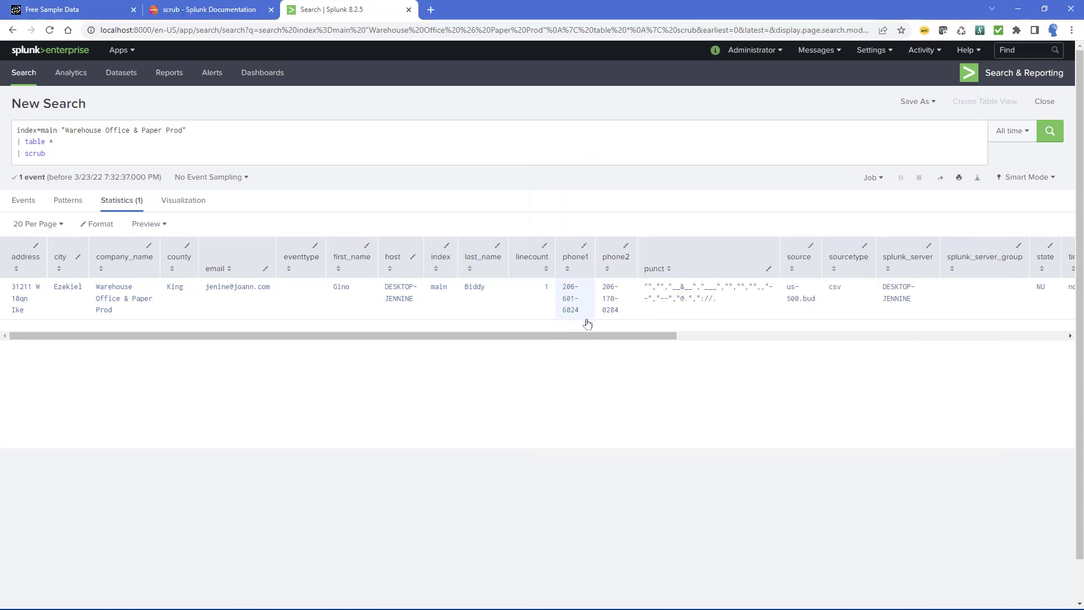
# Back in Splunk, check the scrubbed phone values and run the same scrub search again.
pyautogui.moveTo(562, 315); pyautogui.dragTo(620, 317)
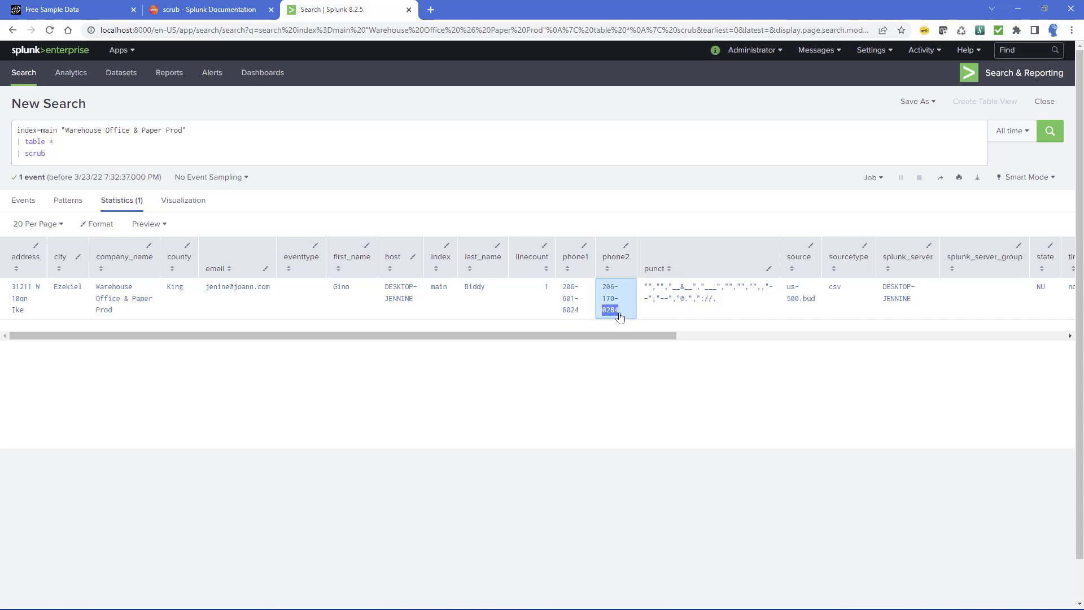
pyautogui.click(1050, 135)
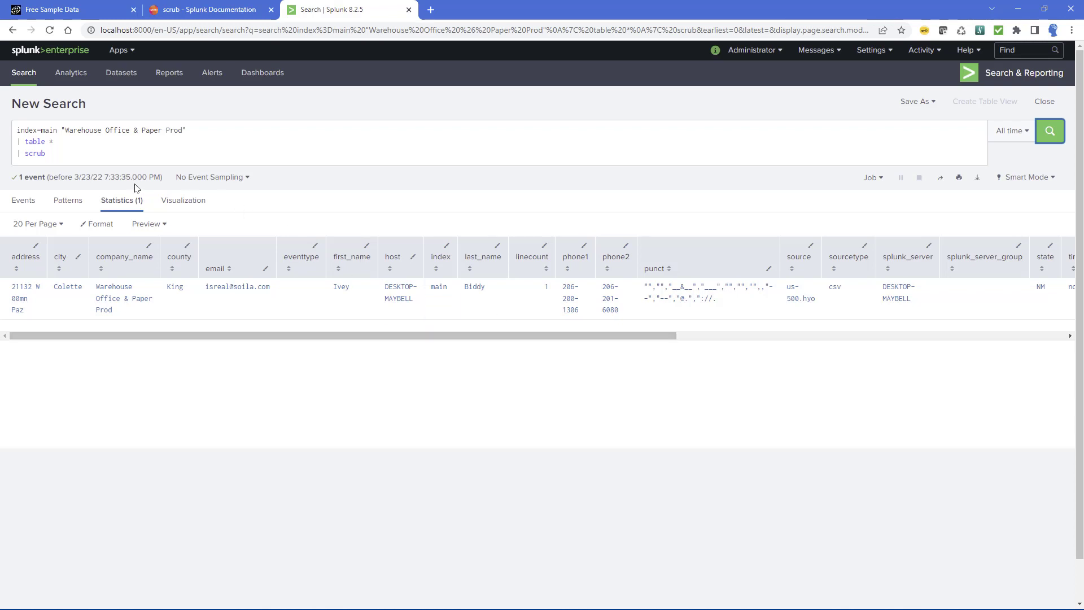
# Select the entire search query, from the index term through the scrub command.
pyautogui.moveTo(46, 154); pyautogui.dragTo(3, 130)
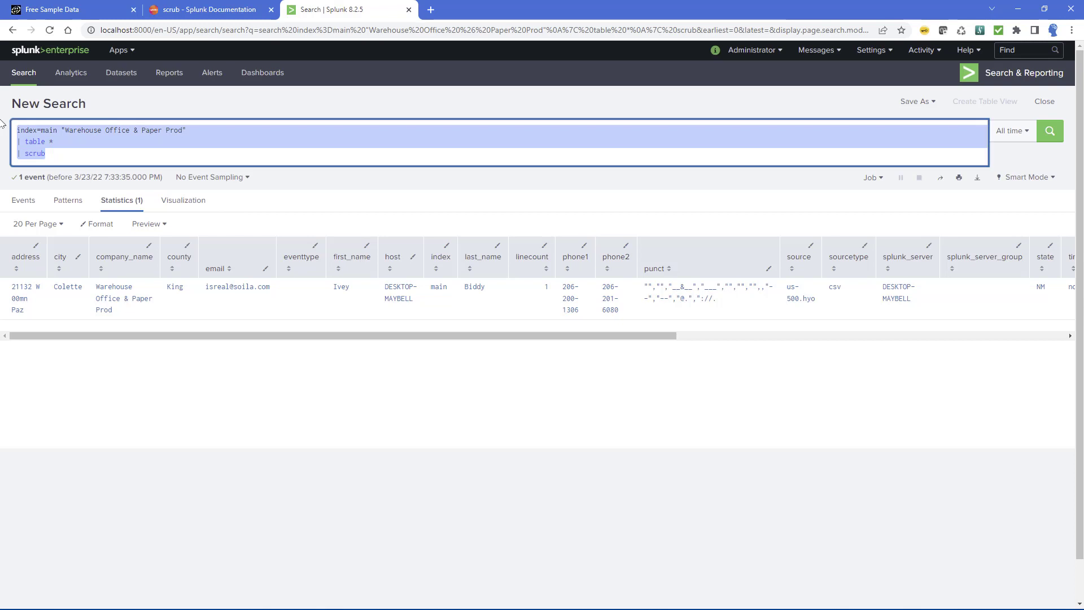